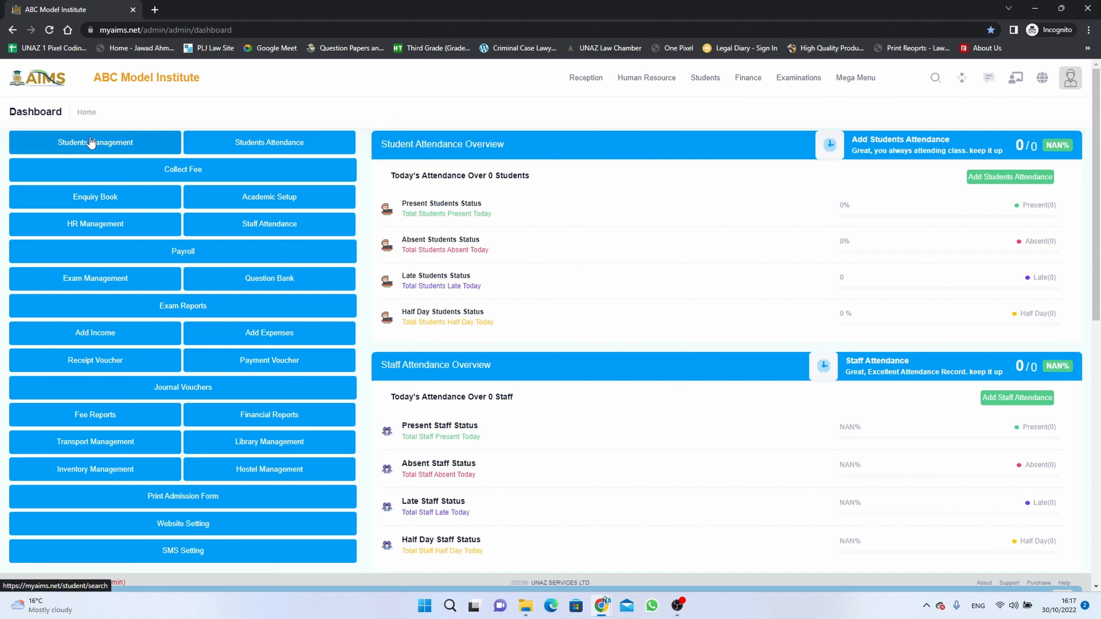
Open the Student List page from the Students menu.
left_click(707, 78)
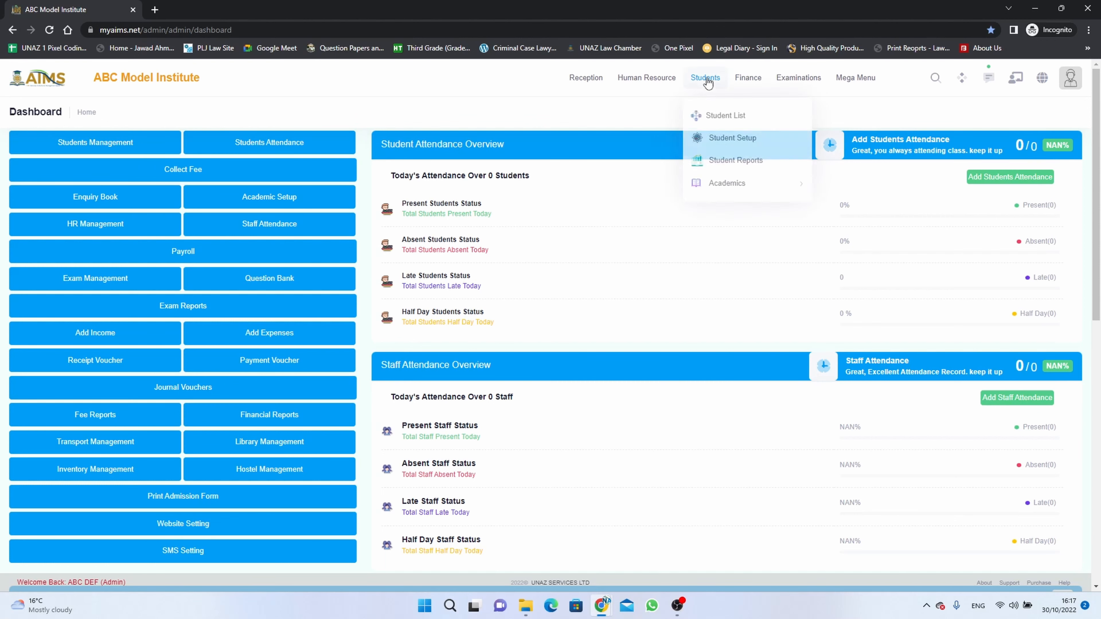
left_click(110, 144)
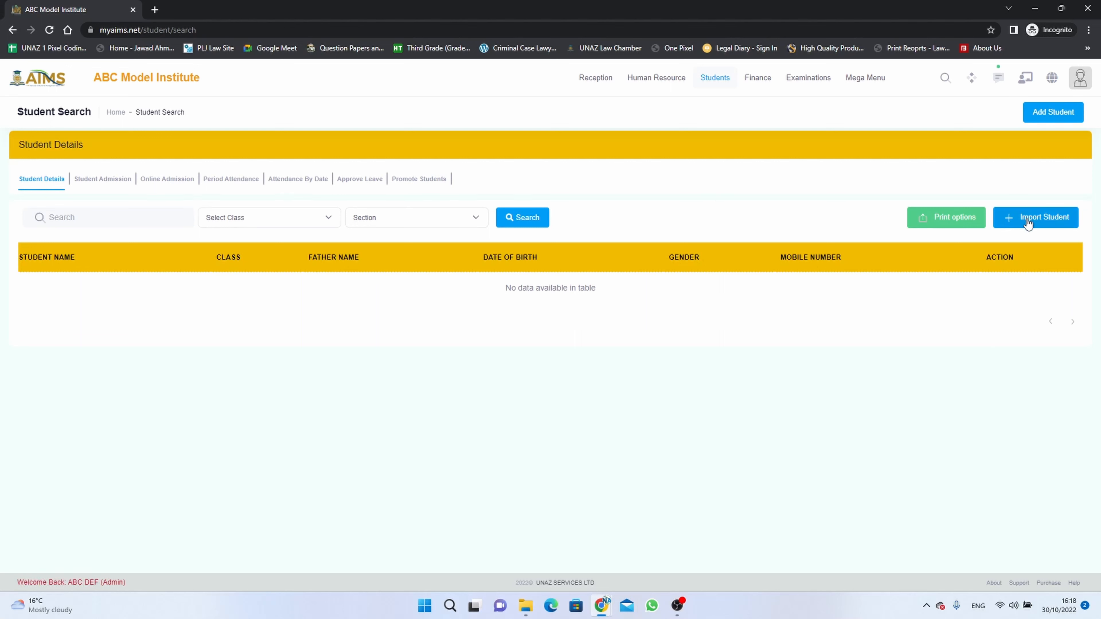
Start a new student admission and enter the admission number.
left_click(1049, 116)
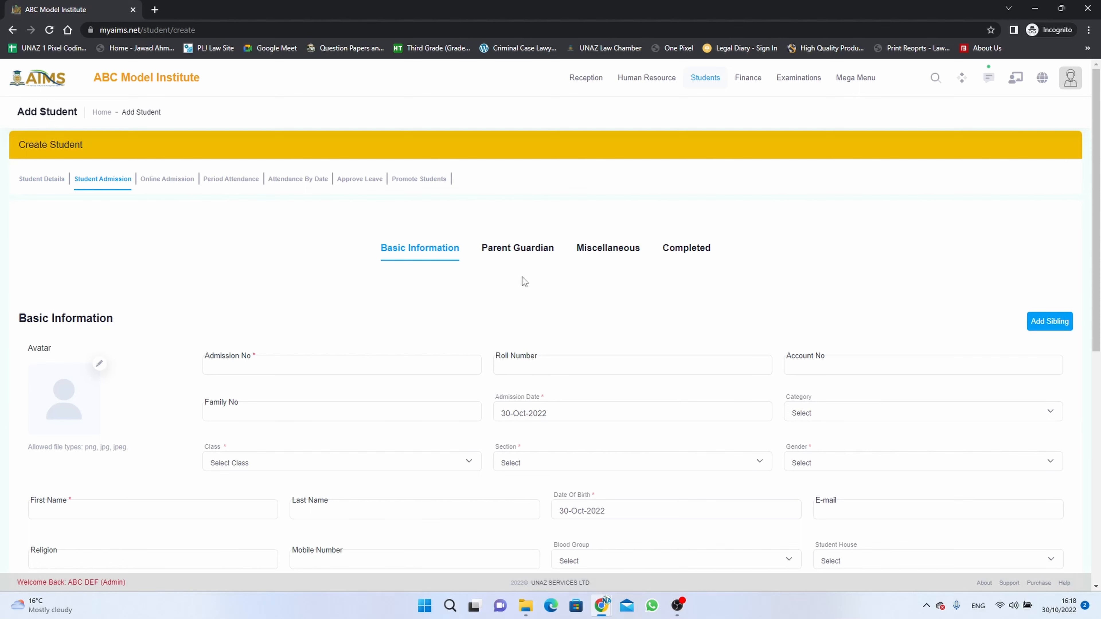
scroll(521, 279, "down", 1)
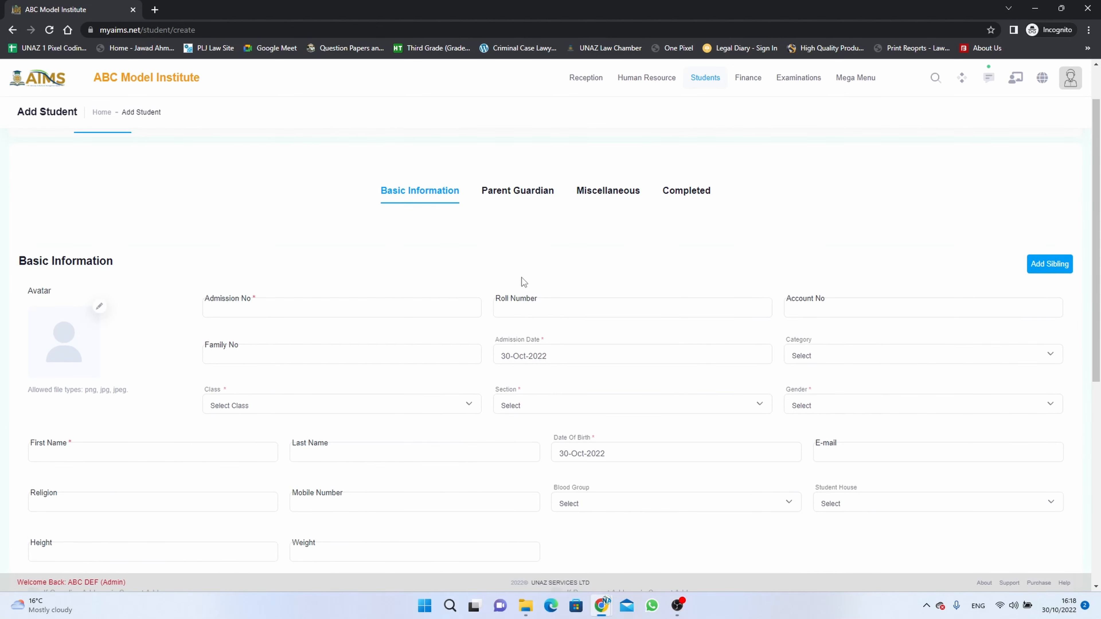
left_click(424, 309)
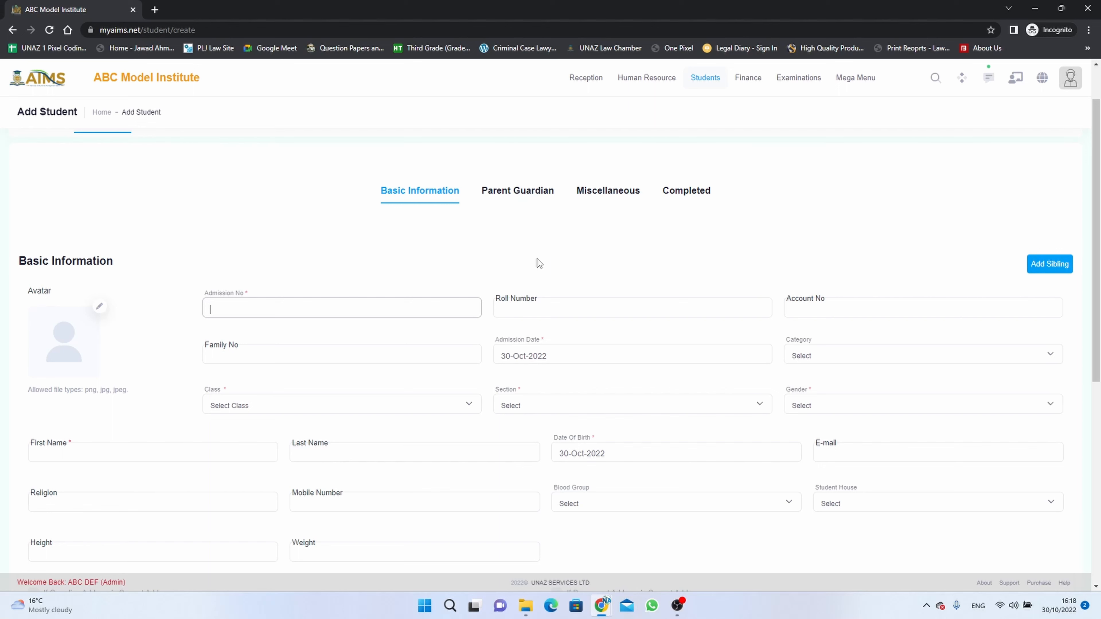
type("ABC11001")
Reuse the admission number as the Roll Number, Account No and Family No.
left_click_drag(278, 307, 187, 300)
key("ctrl+c")
left_click(611, 311)
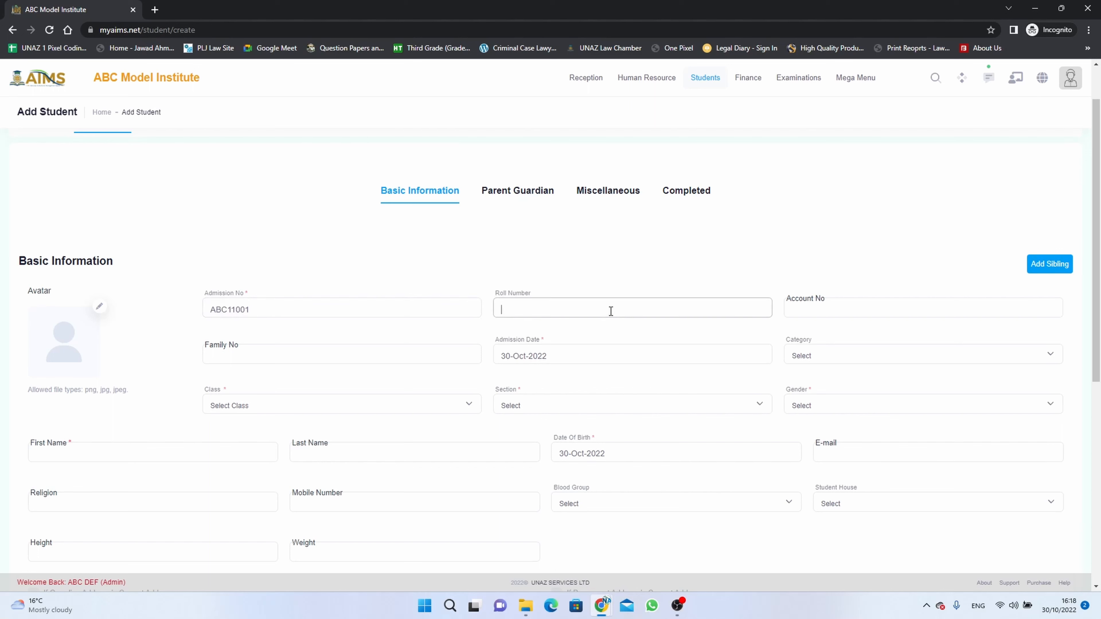
key("ctrl+v")
left_click(796, 314)
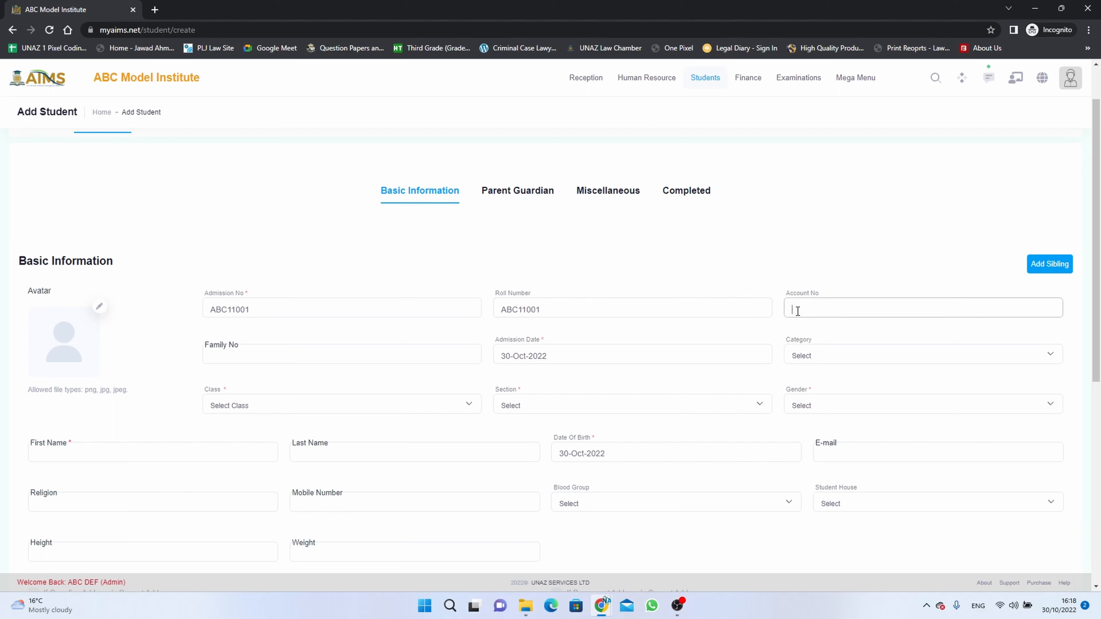
key("ctrl+v")
left_click(403, 356)
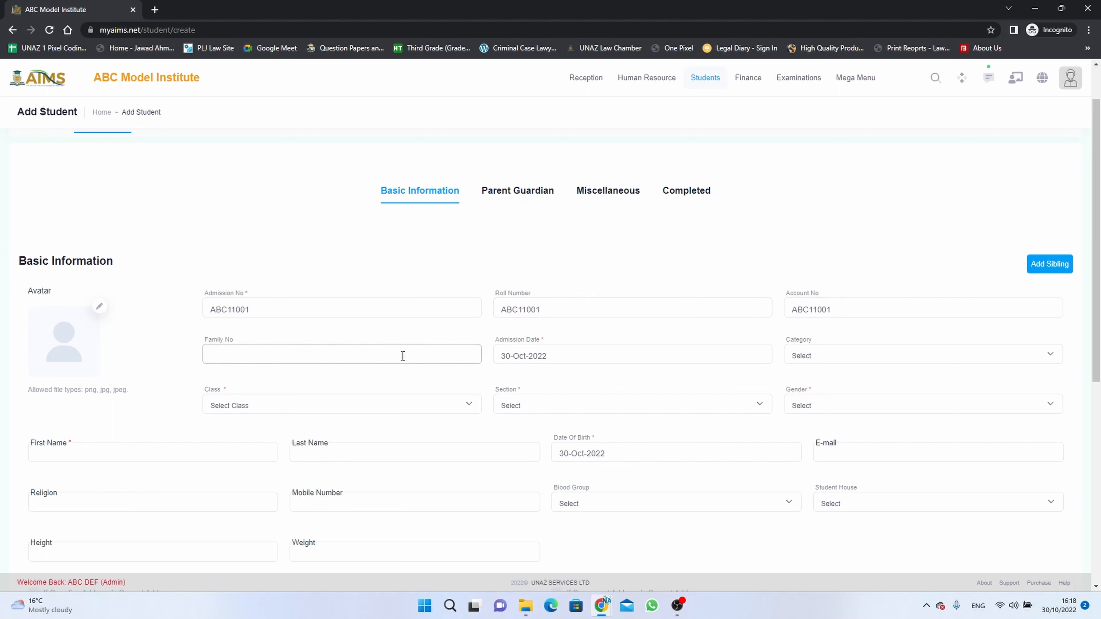
key("ctrl+v")
scroll(779, 312, "down", 1)
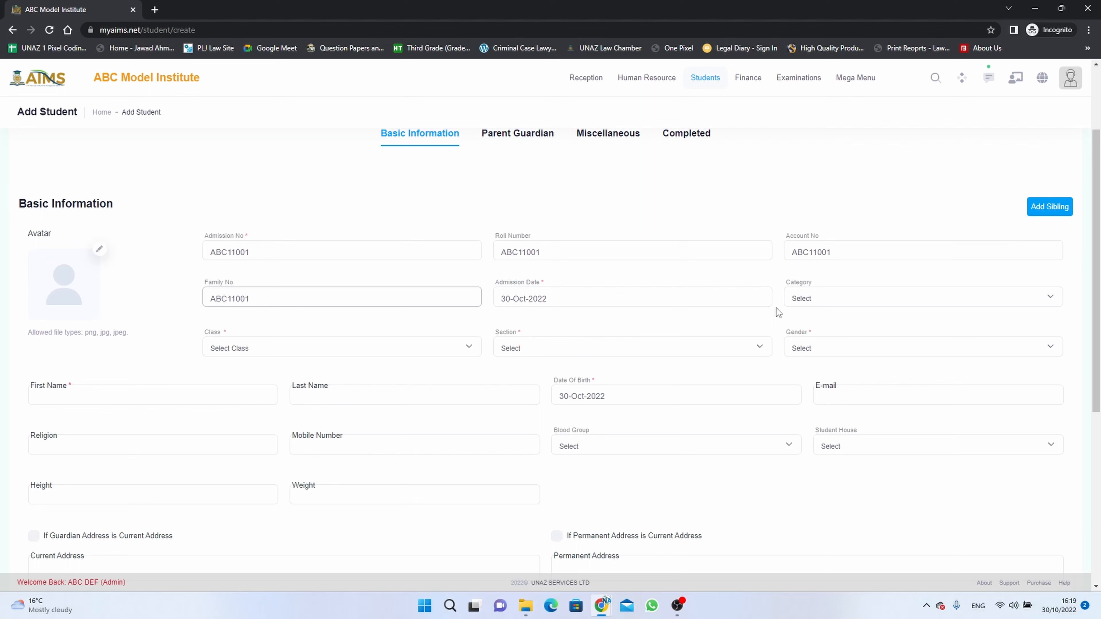
Set category General Students, class Play Group, section A and gender Male.
left_click(835, 298)
left_click(832, 321)
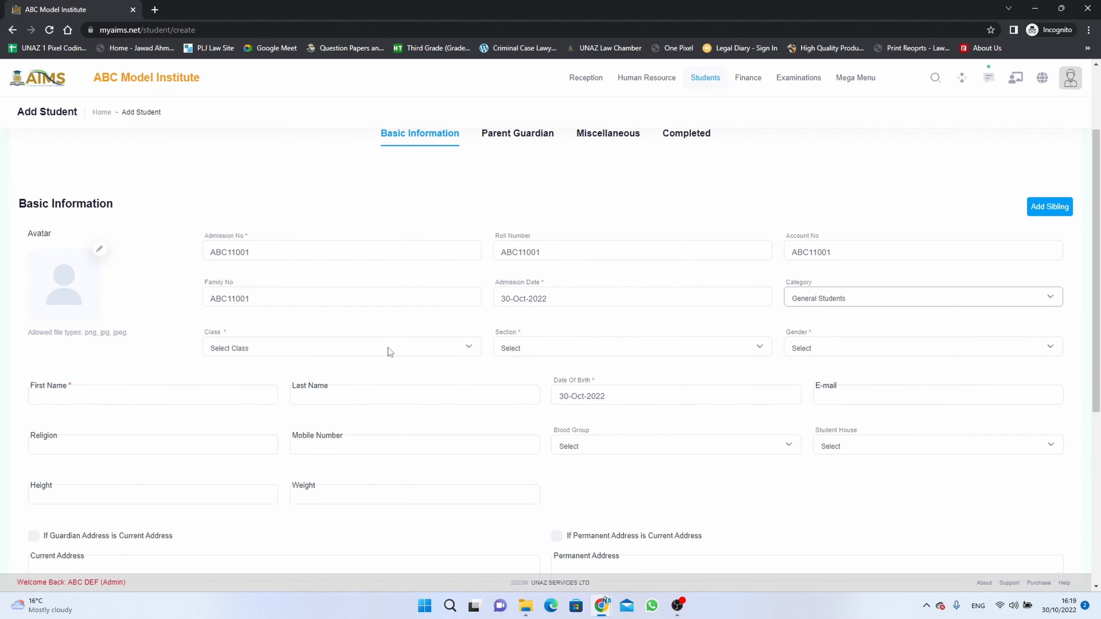
left_click(356, 342)
left_click(354, 372)
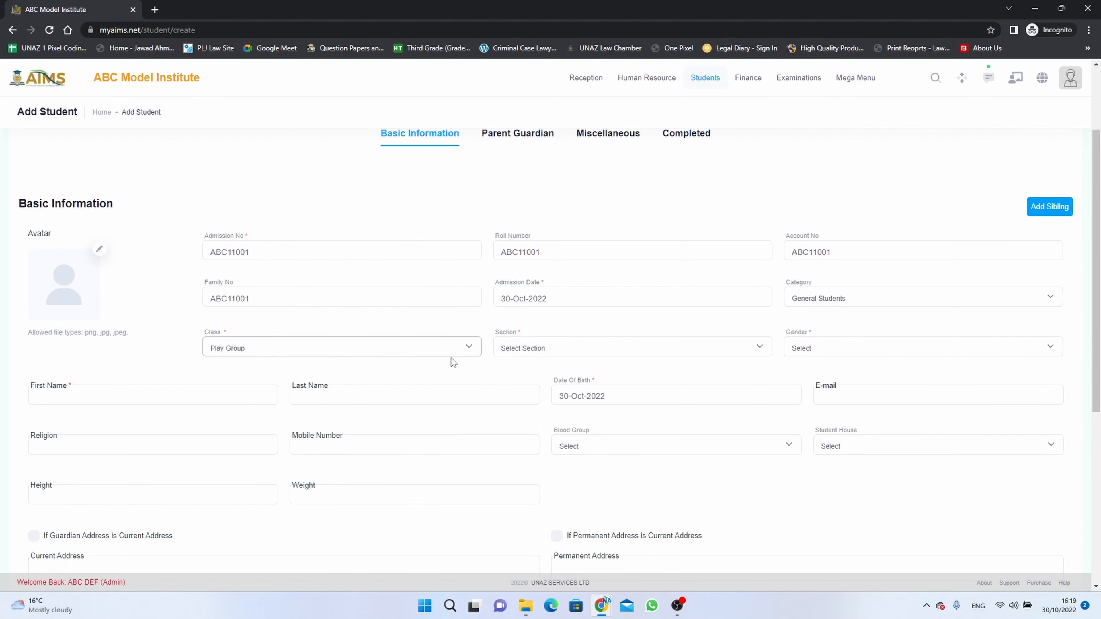
left_click(521, 348)
left_click(520, 372)
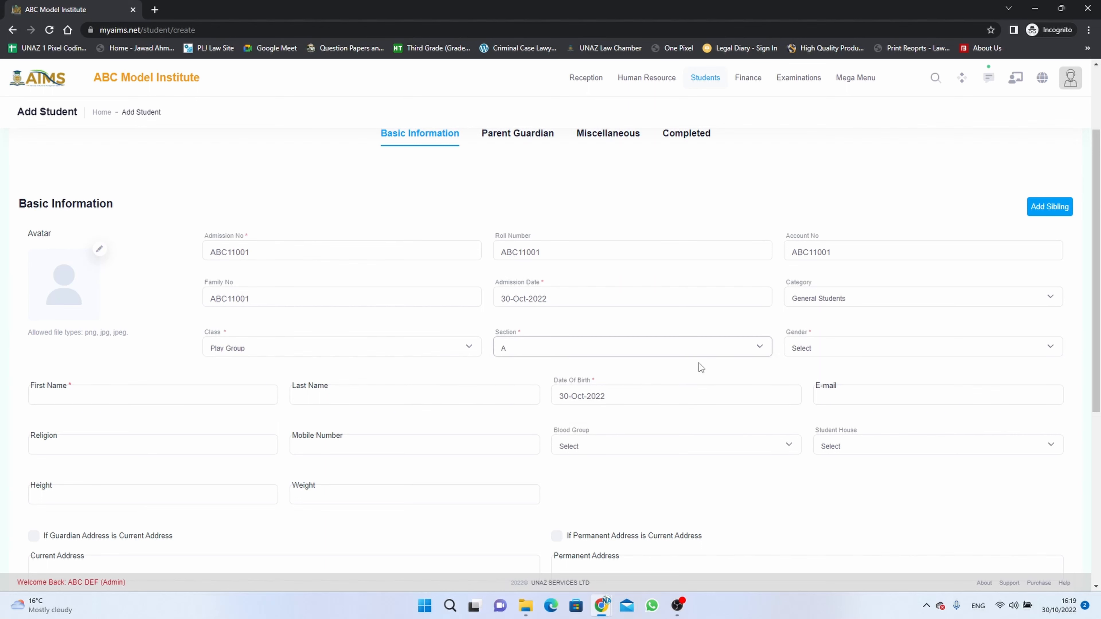
left_click(812, 351)
left_click(814, 369)
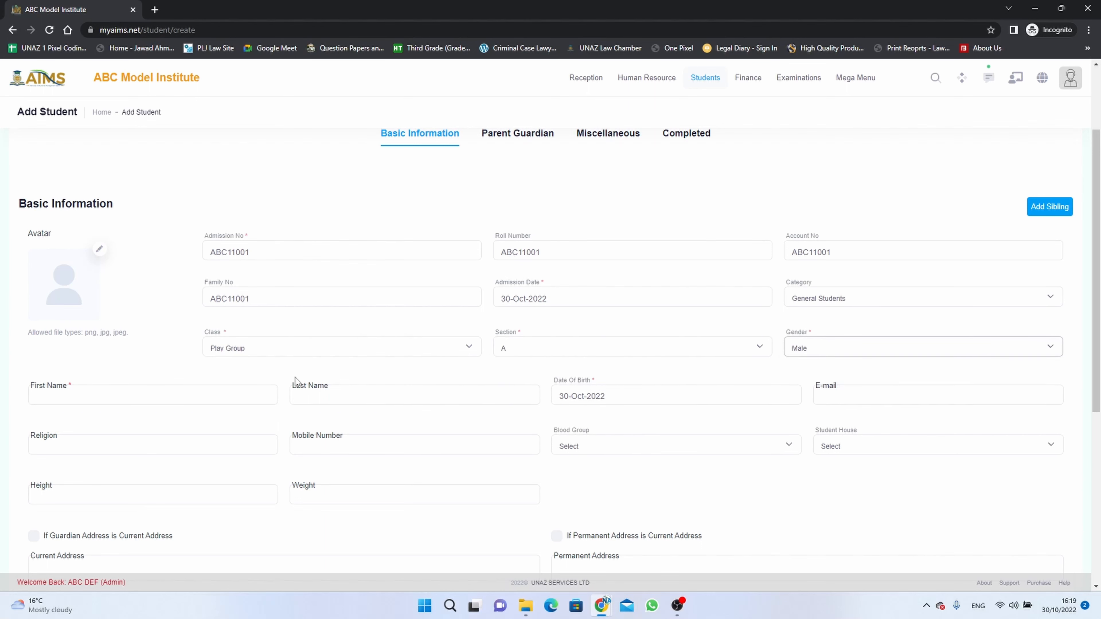
Enter the student's first and last name.
left_click(260, 394)
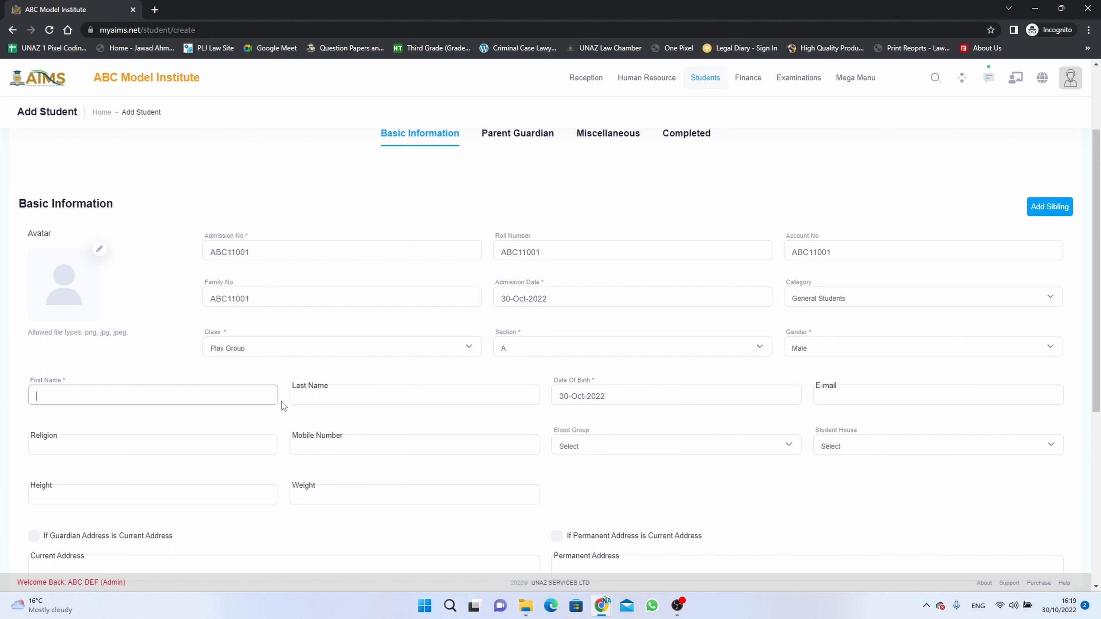
type("AL")
key("BackSpace")
key("BackSpace")
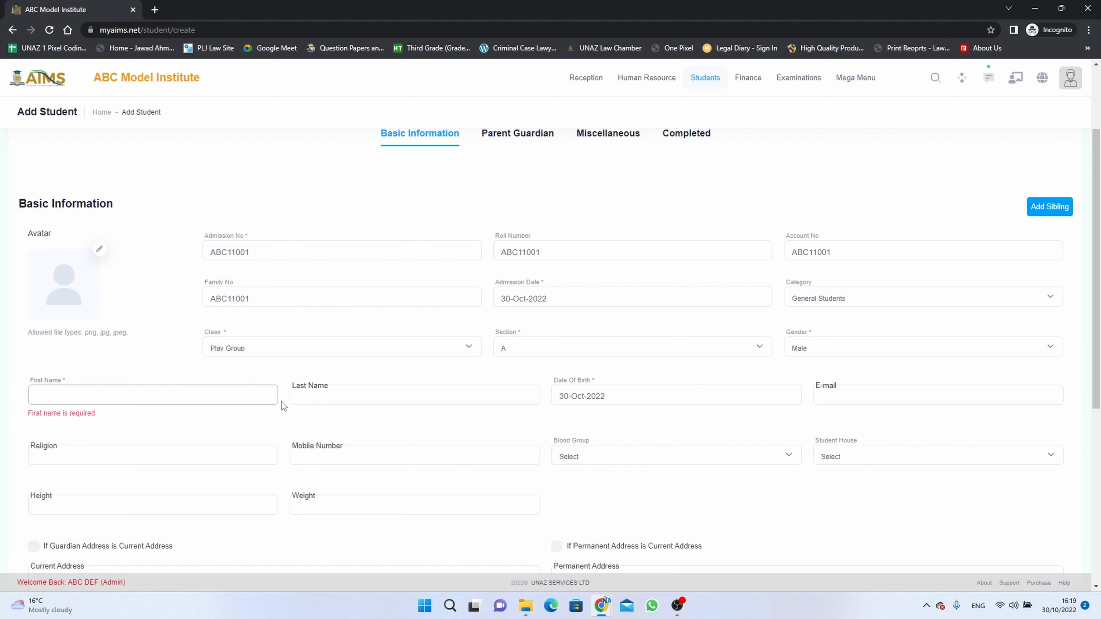
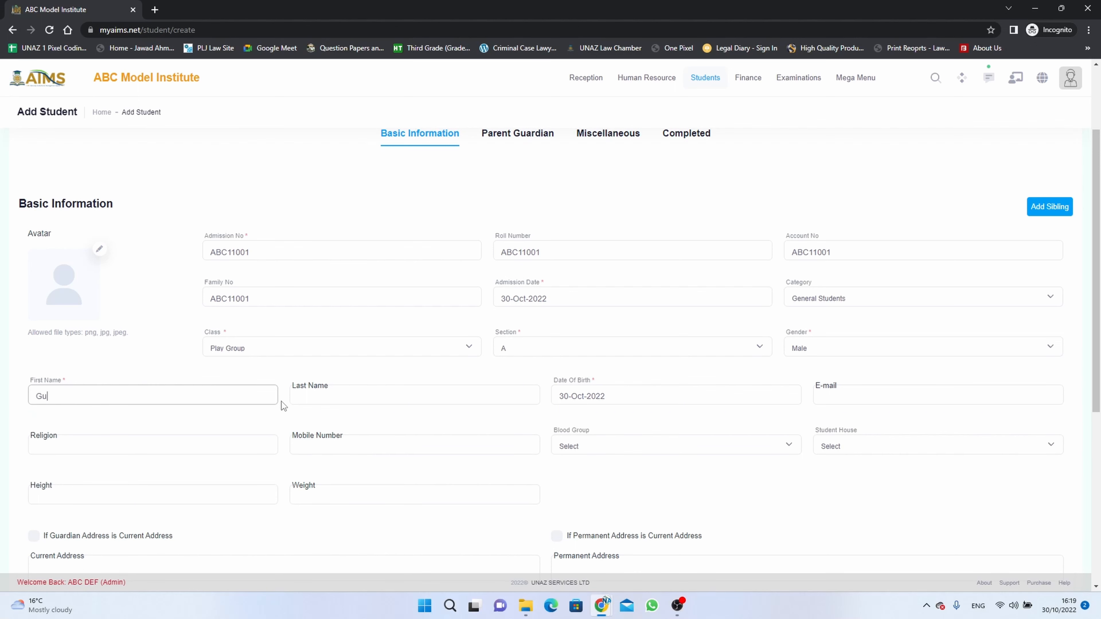
key("Tab")
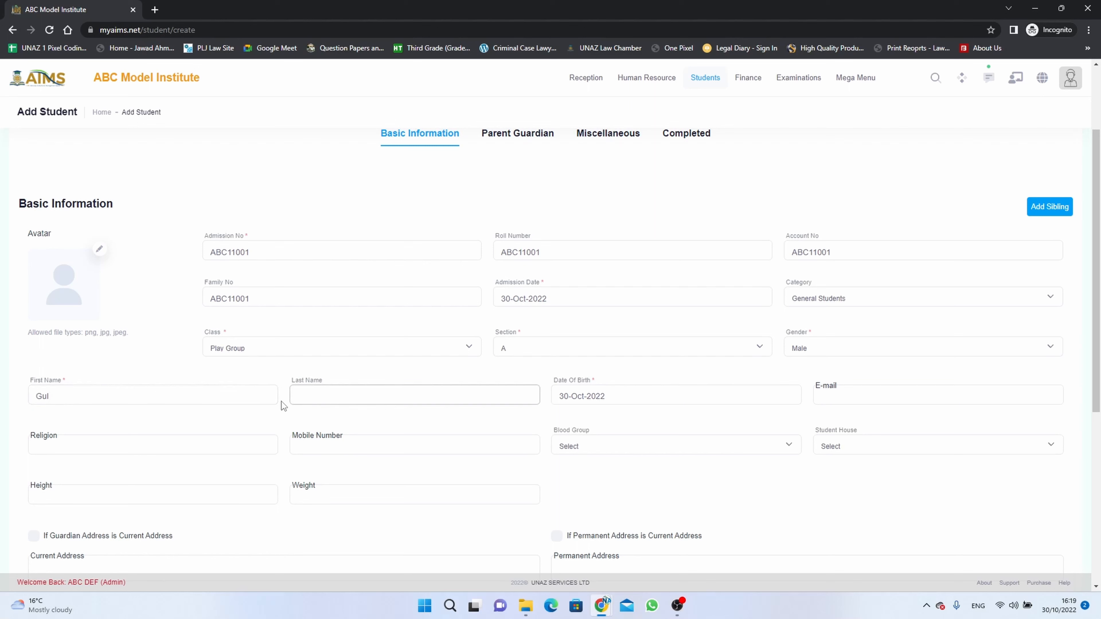
key("Tab")
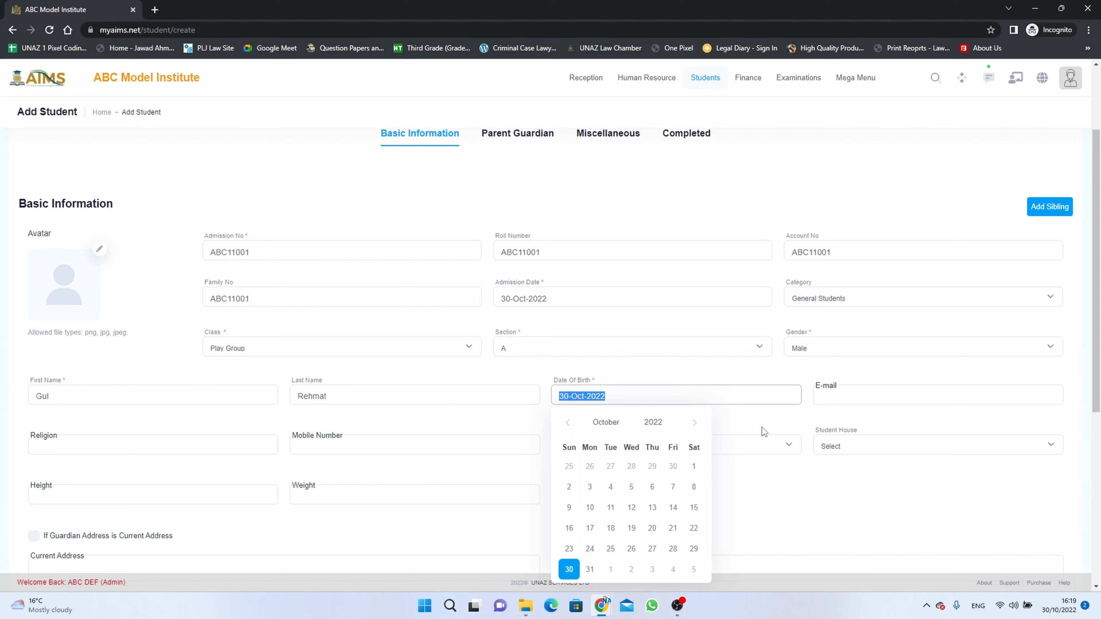
Set the date of birth to 03-Oct-2018 in the date picker.
left_click(654, 421)
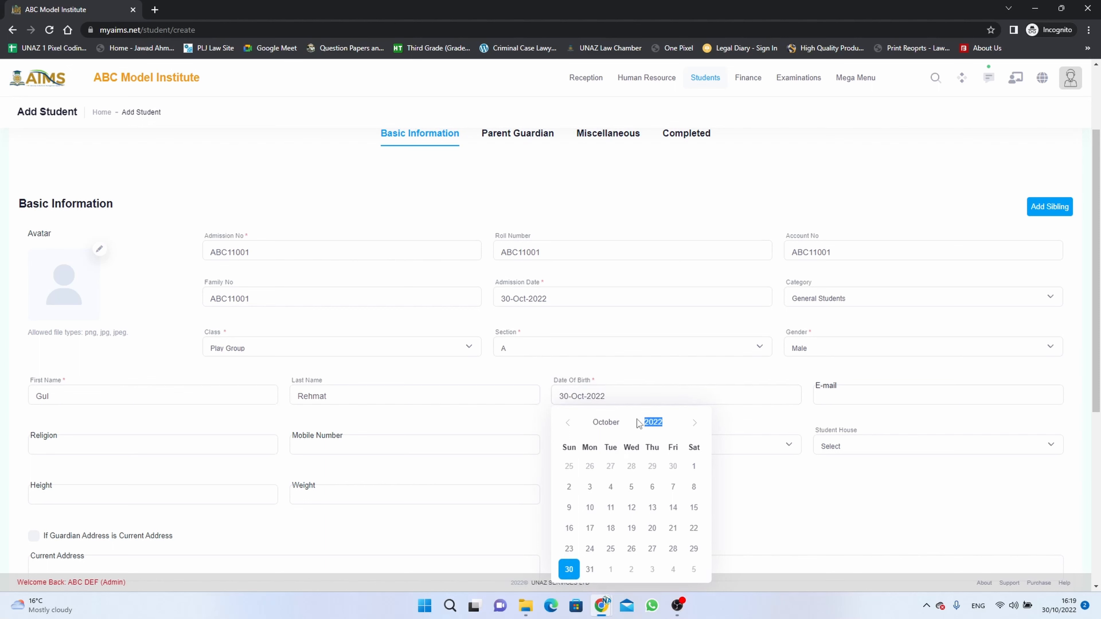
type("2016")
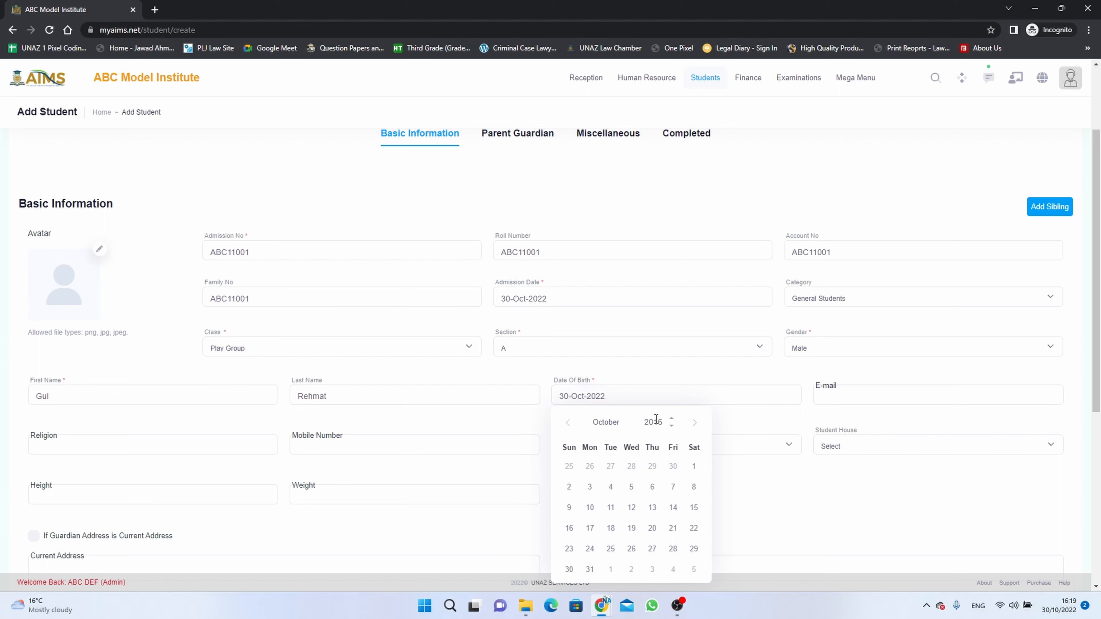
key("BackSpace")
type("8")
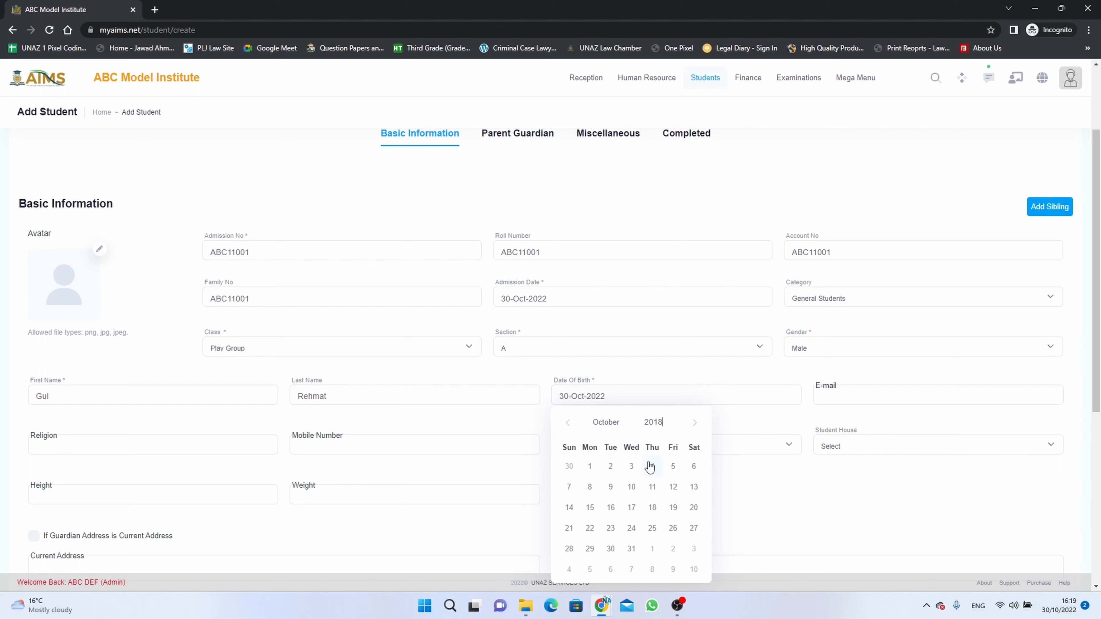
left_click(631, 467)
Enter the student's e-mail address.
left_click(856, 394)
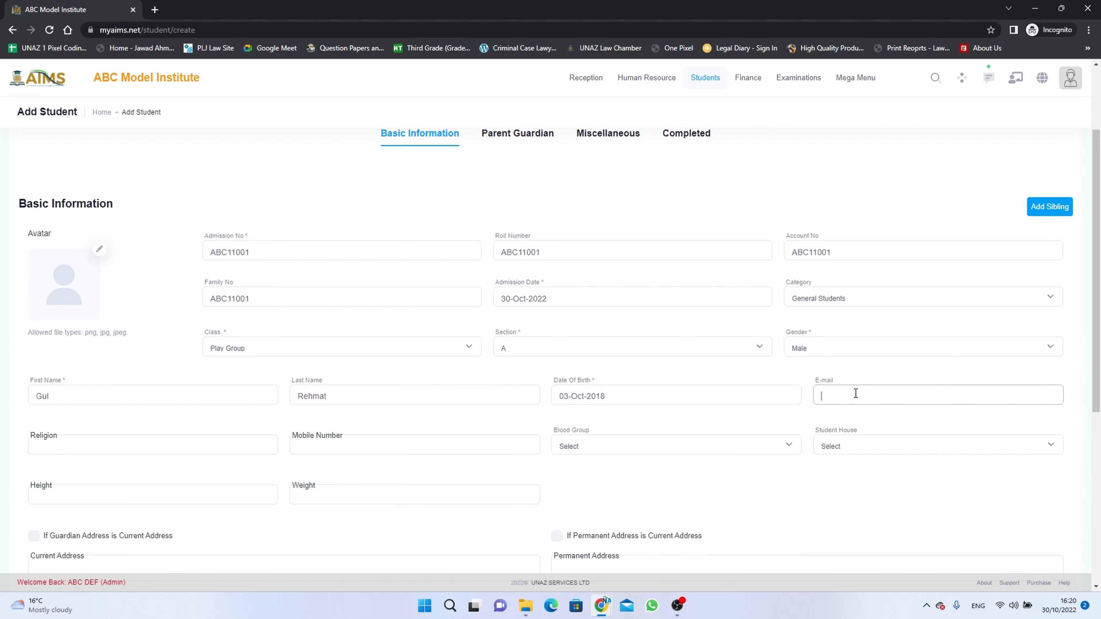
scroll(849, 399, "down", 2)
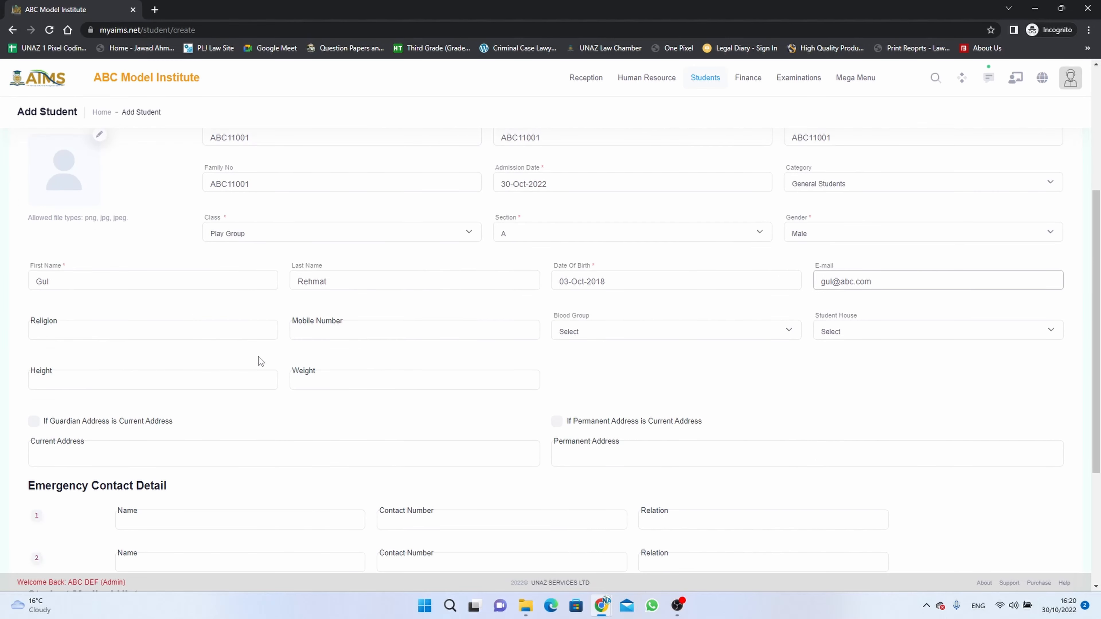
left_click(249, 330)
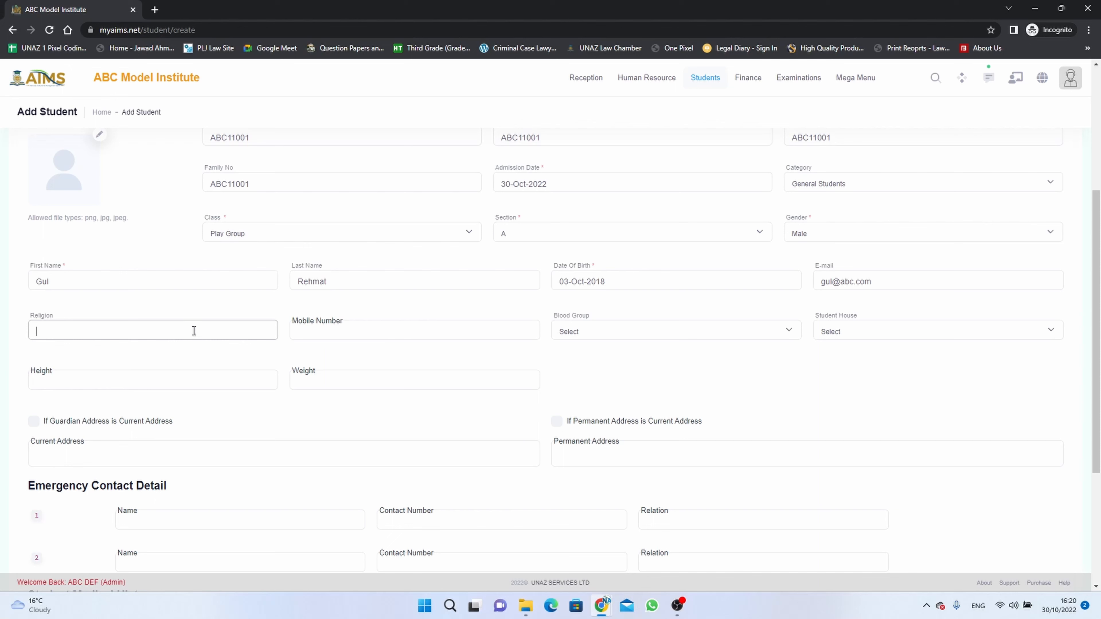
left_click(345, 330)
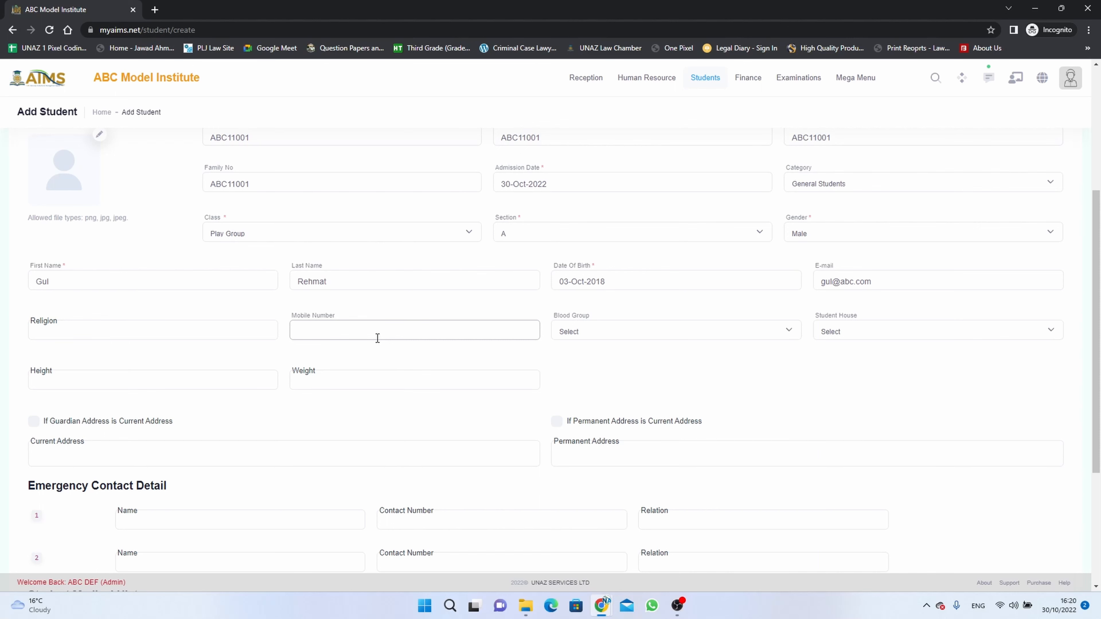
Enter the student's mobile number, trimming it to ten digits.
type("10")
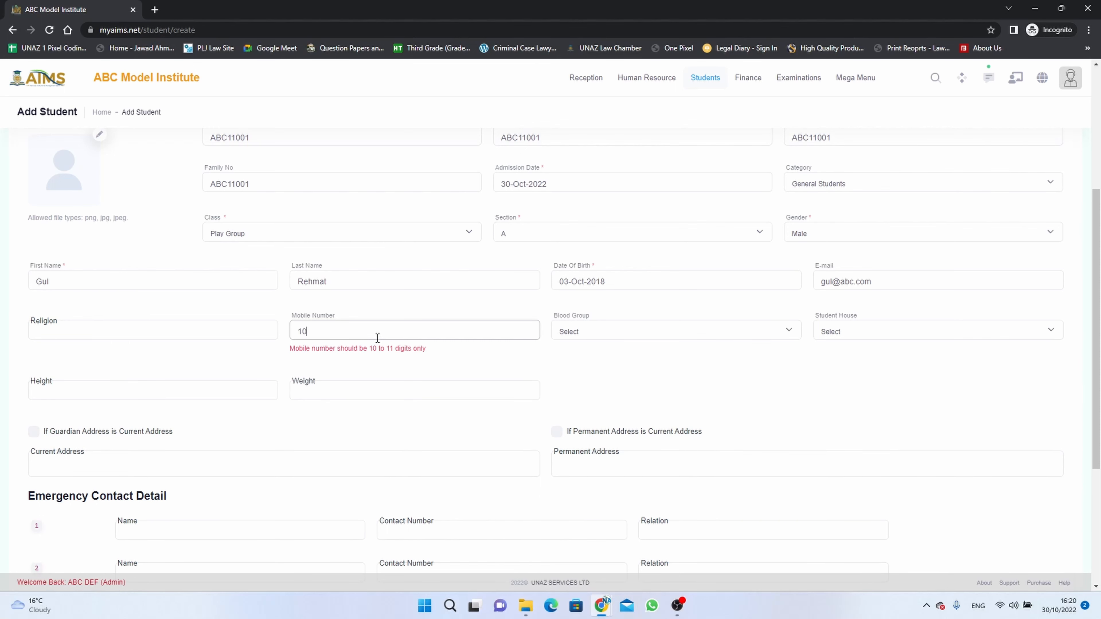
type("00000000")
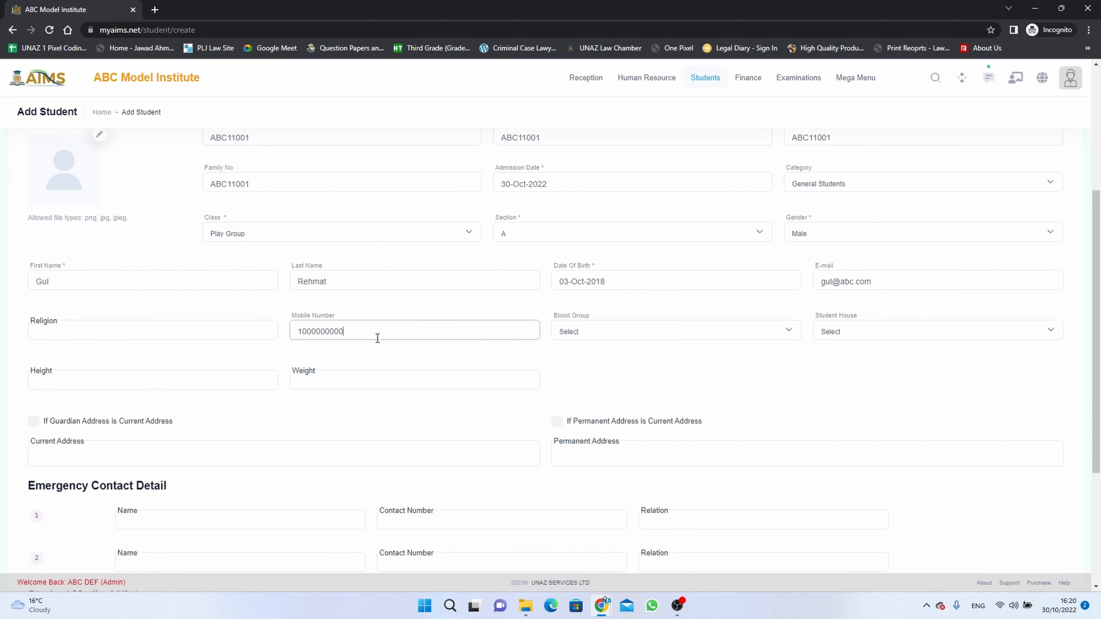
type("1")
key("Left")
key("BackSpace")
left_click_drag(374, 328, 293, 335)
Set blood group O+ and student house Red House.
left_click(656, 330)
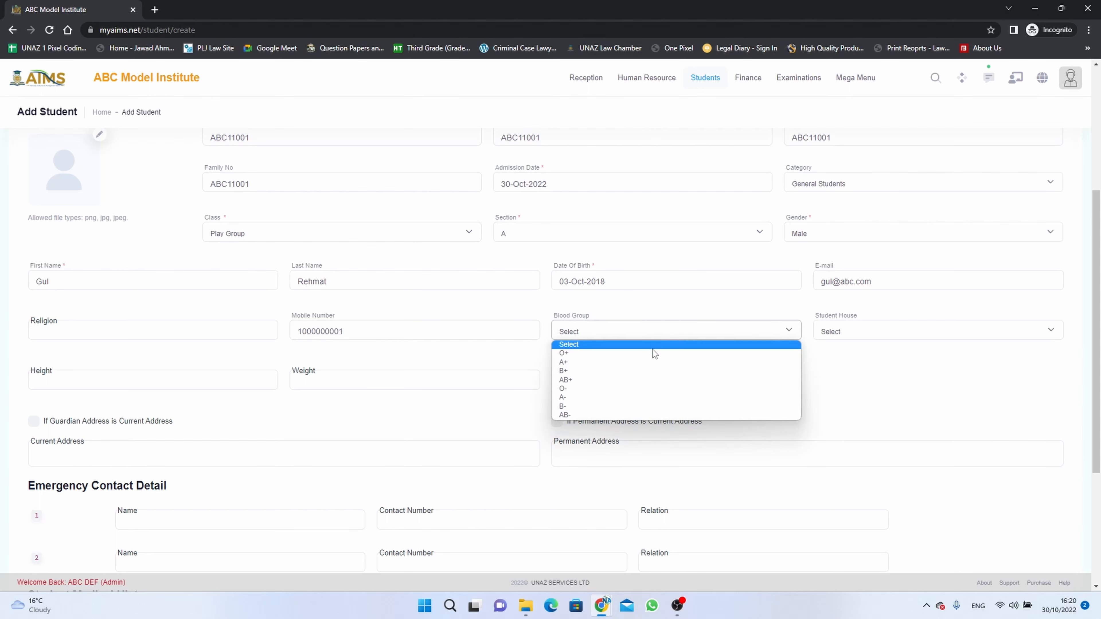
left_click(653, 355)
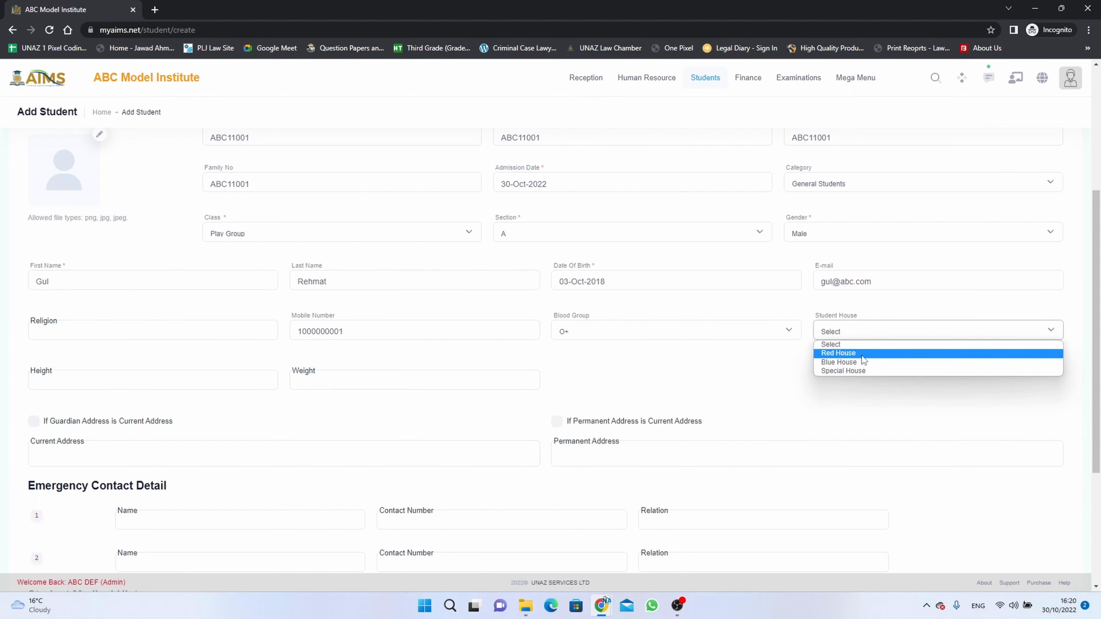
left_click(862, 355)
left_click(202, 380)
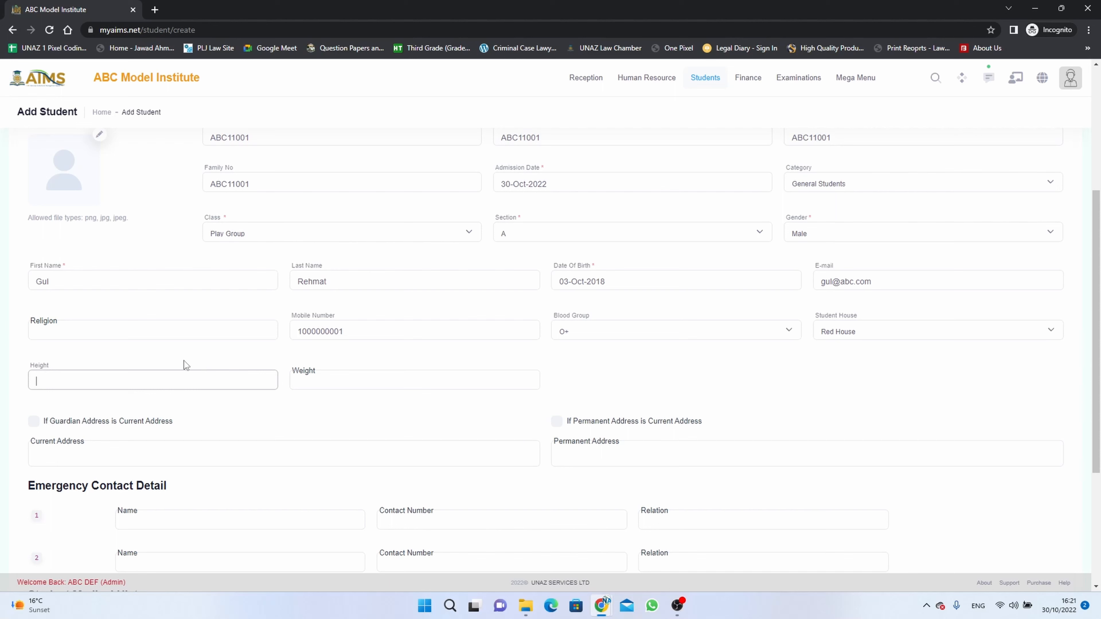
Enter height 92 and weight 40, and London as current and permanent address.
type("92")
left_click(330, 382)
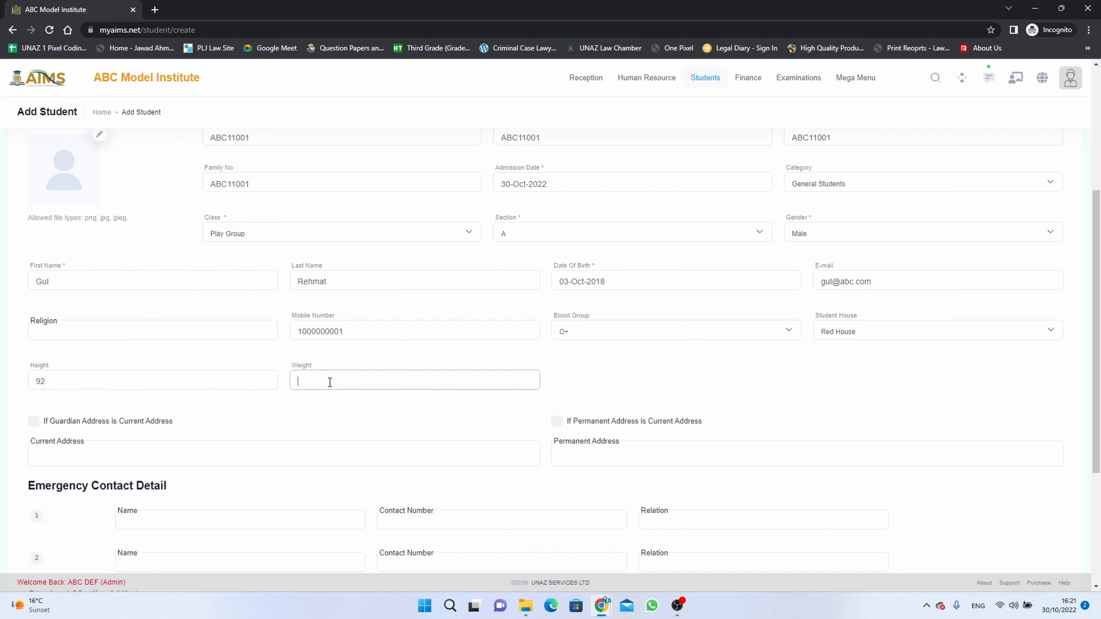
type("40")
scroll(330, 382, "down", 2)
left_click(33, 307)
left_click(108, 341)
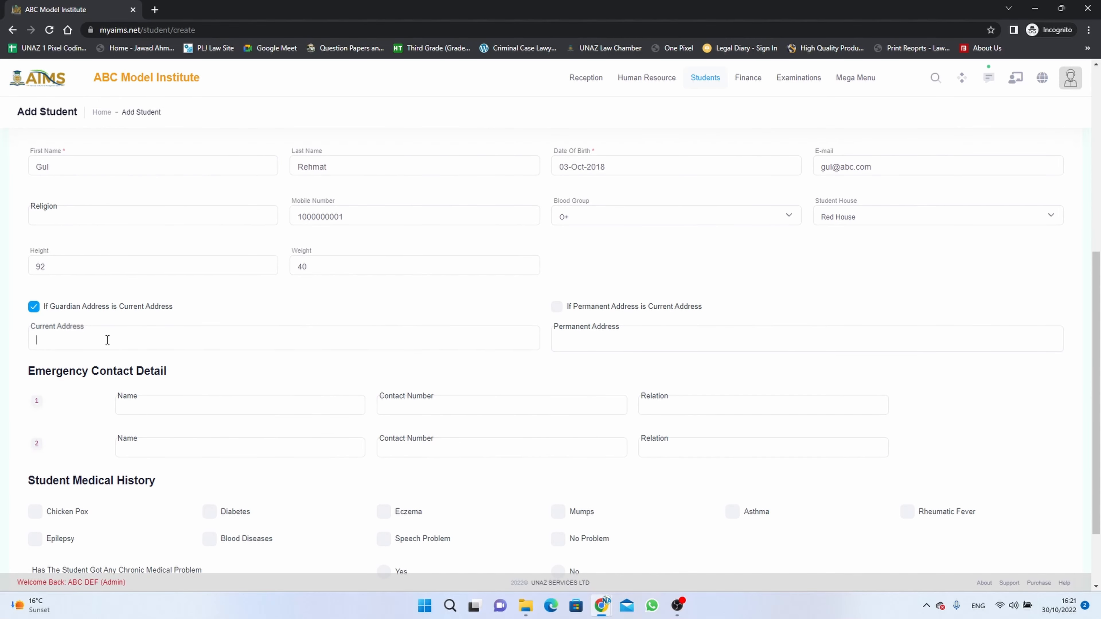
type("London")
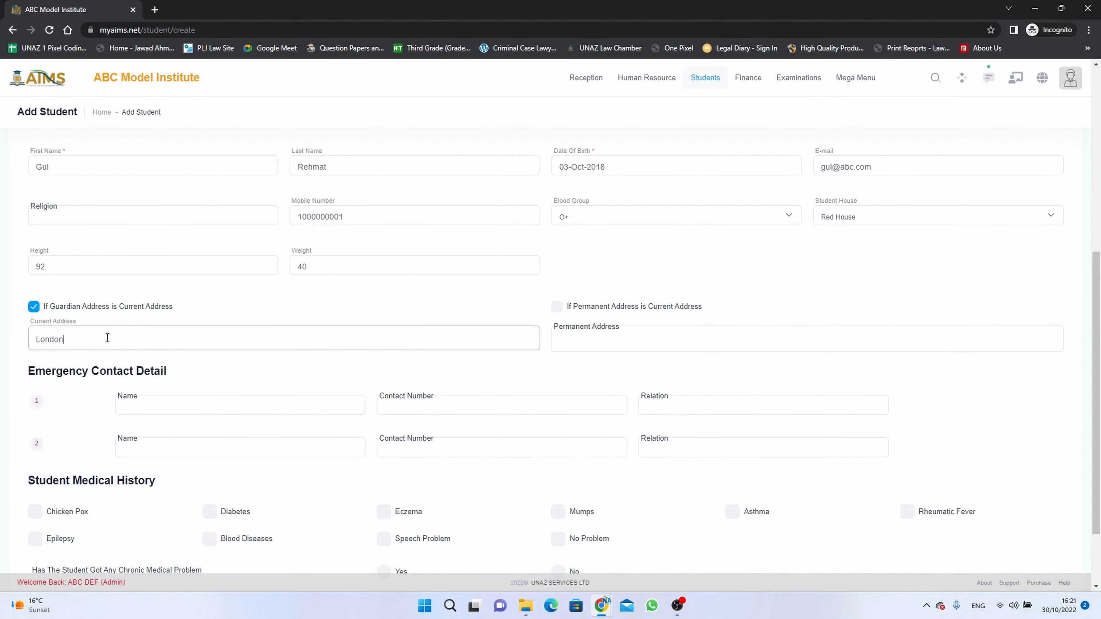
key("Tab")
type("London")
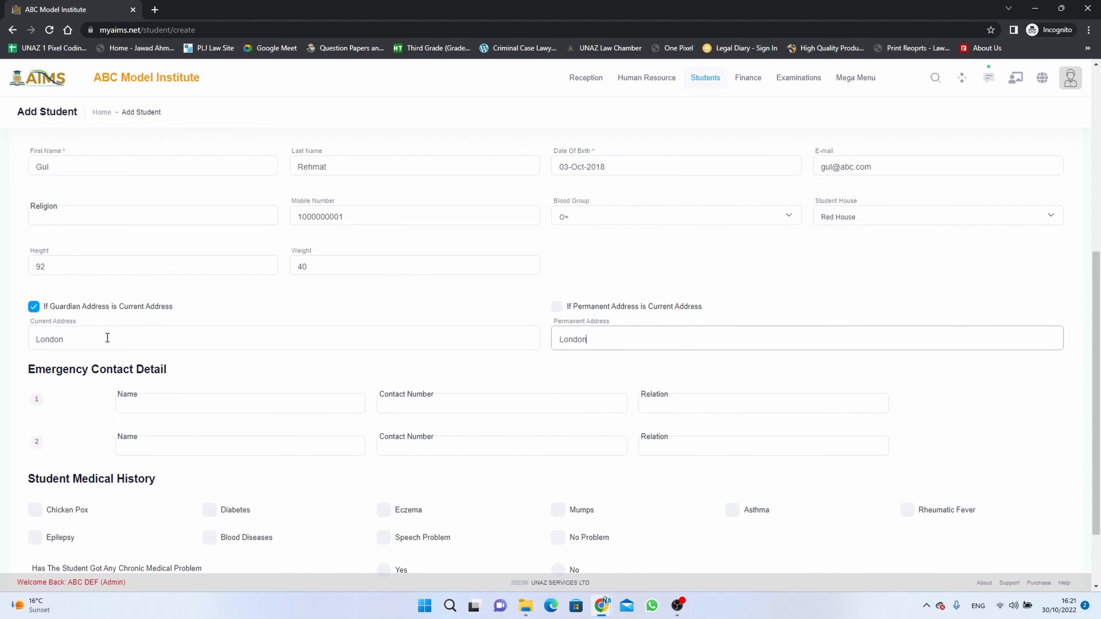
Add two emergency contacts, both related as Uncle, with the same phone number.
scroll(130, 350, "down", 1)
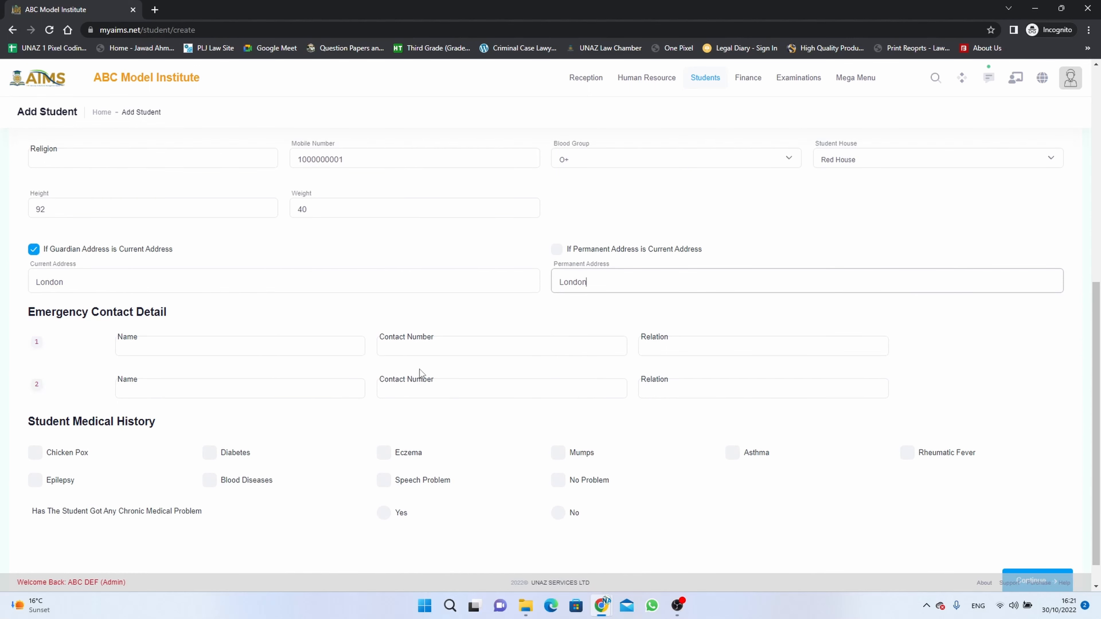
left_click(442, 346)
key("ctrl+v")
left_click(447, 389)
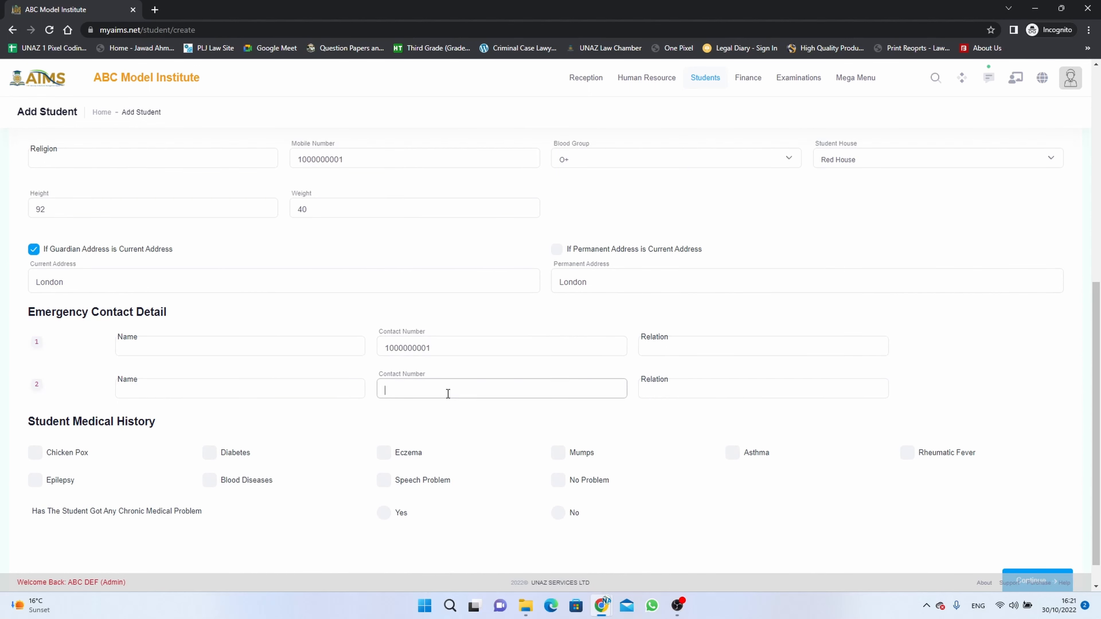
key("ctrl+v")
left_click(170, 343)
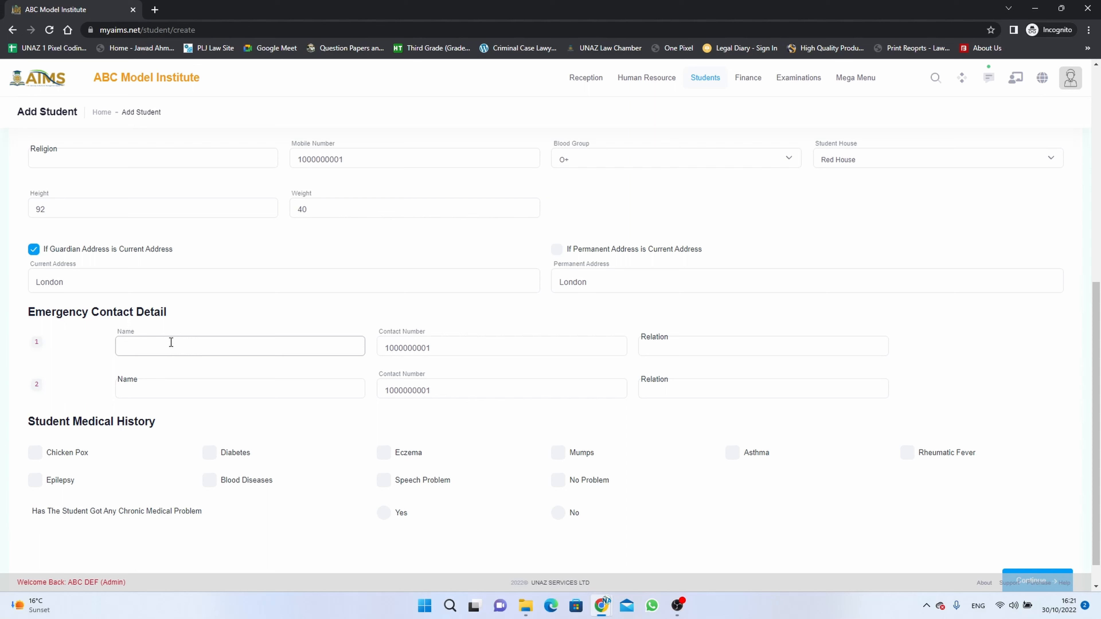
type("XYZ")
key("Tab")
key("Tab")
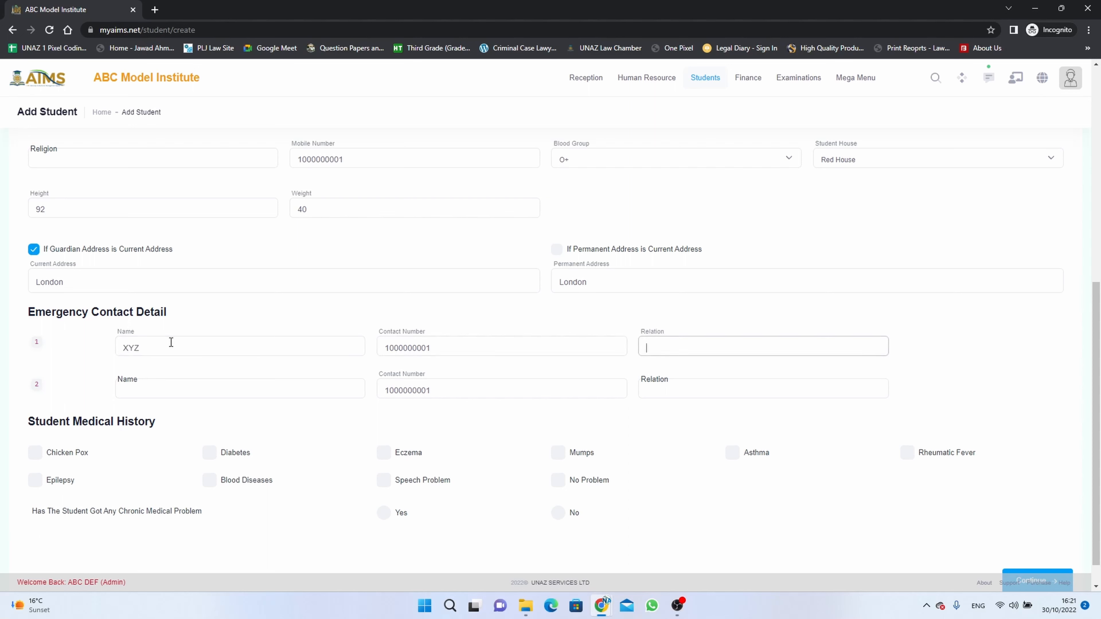
type("Unl")
type("cle")
key("Tab")
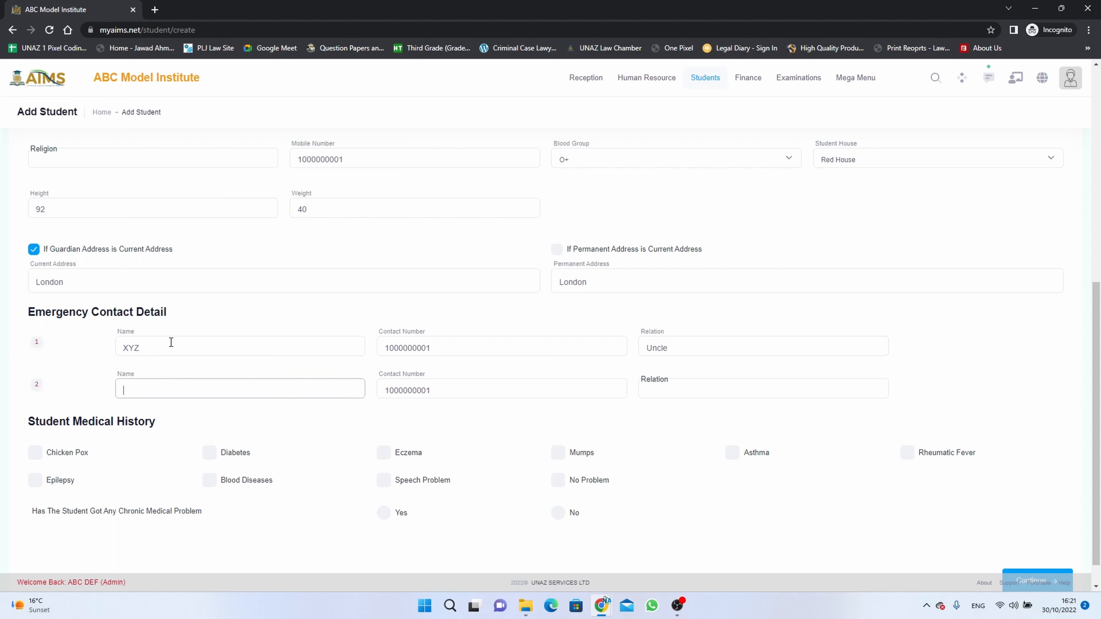
type("YXZ")
key("Tab")
key("Tab")
type("Uncle")
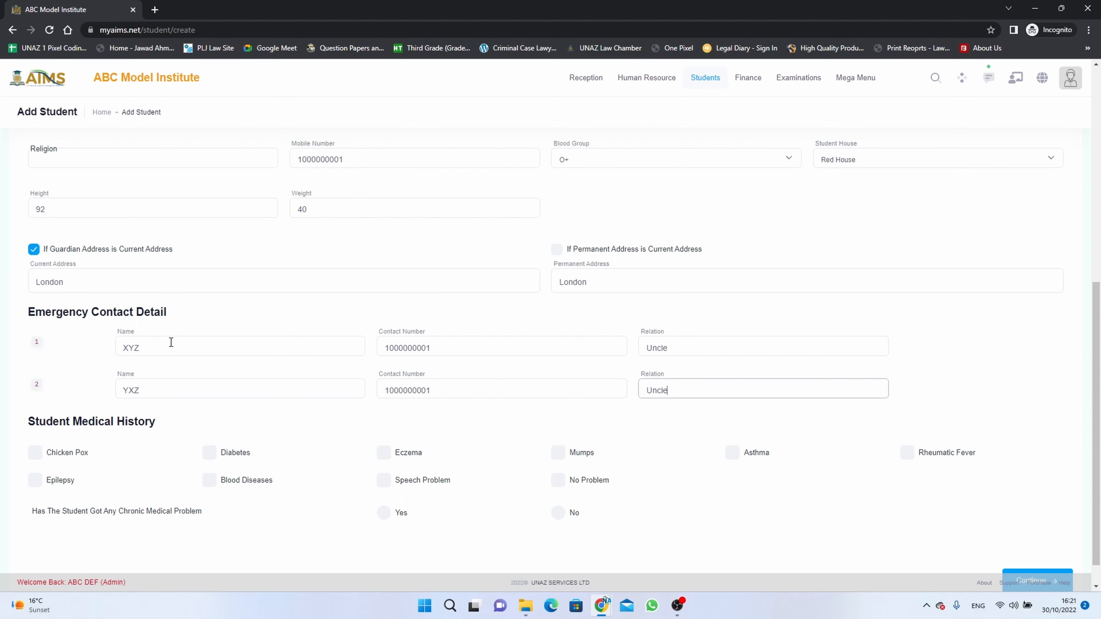
scroll(171, 342, "down", 1)
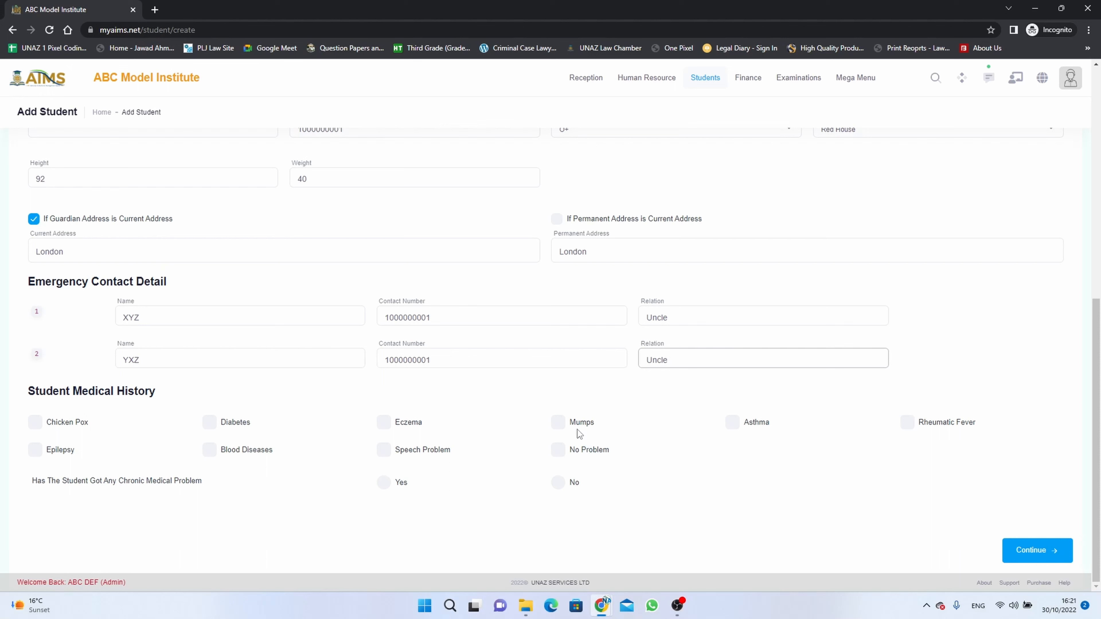
Tick No Problem in the medical history and answer Yes to chronic medical problem.
left_click(560, 454)
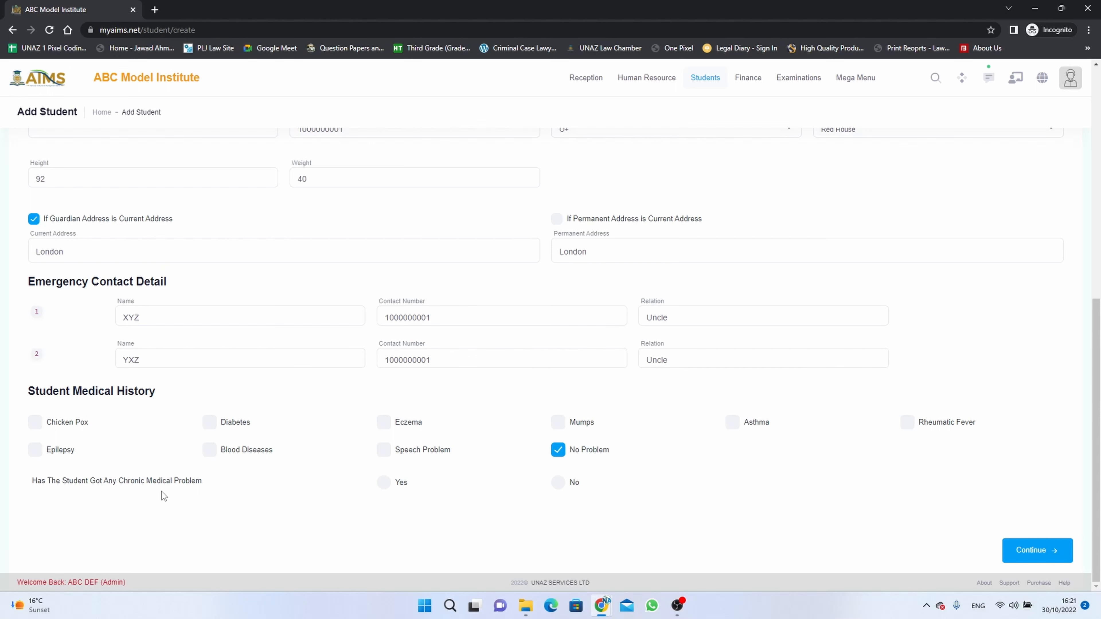
left_click(393, 488)
left_click(735, 499)
scroll(694, 504, "down", 1)
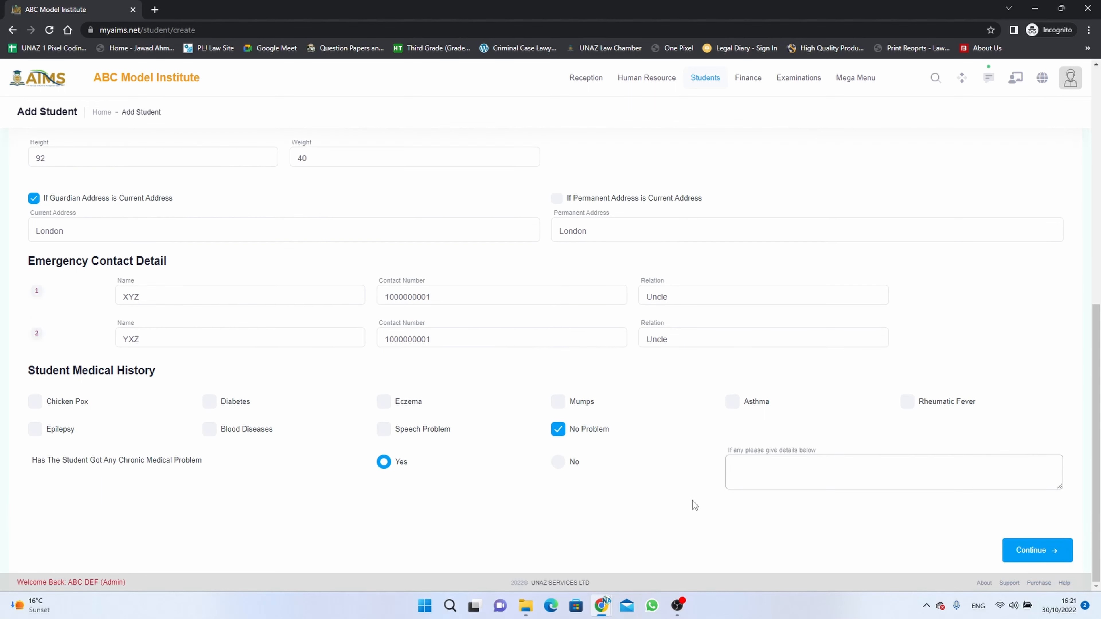
left_click(569, 467)
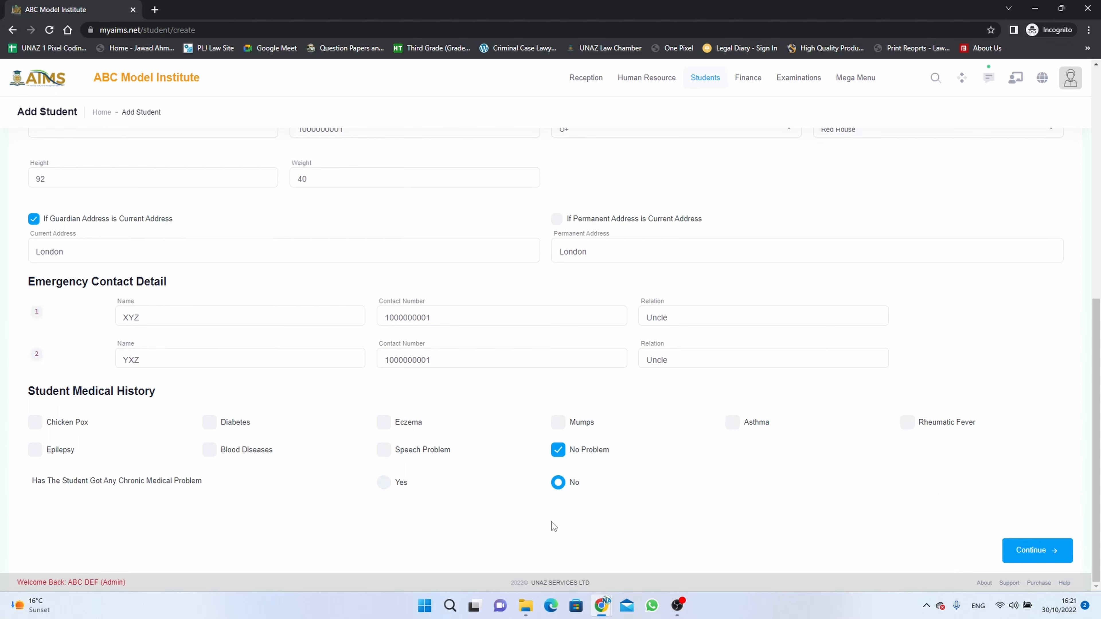
left_click(390, 486)
Add a note asking to contact guardians on the emergency numbers in an emergency.
left_click(778, 488)
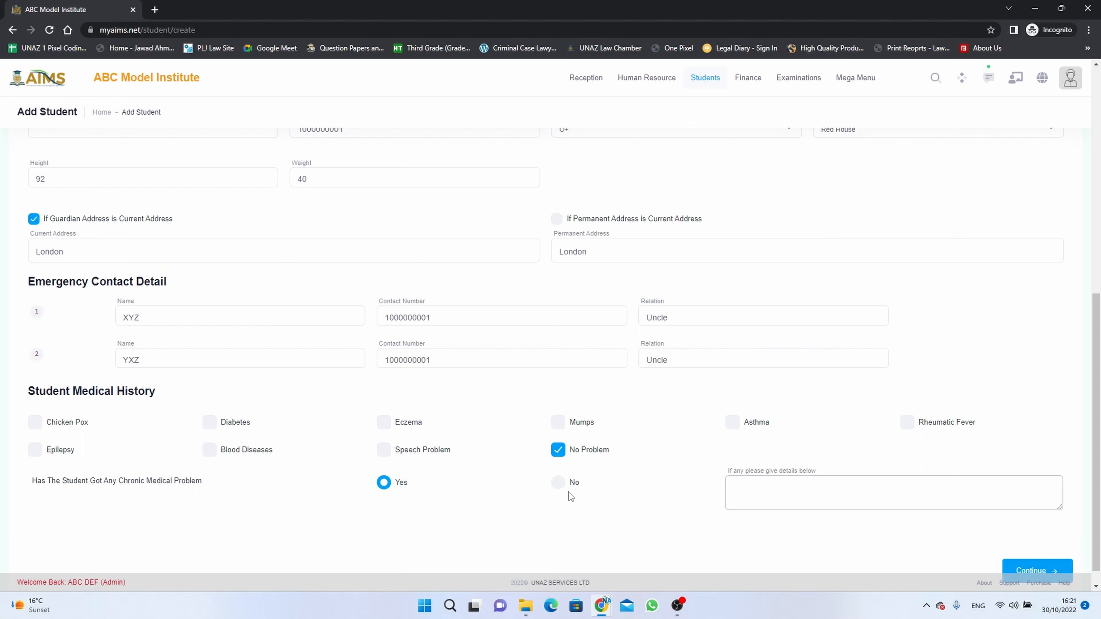
type("Kindly contact Guardians o")
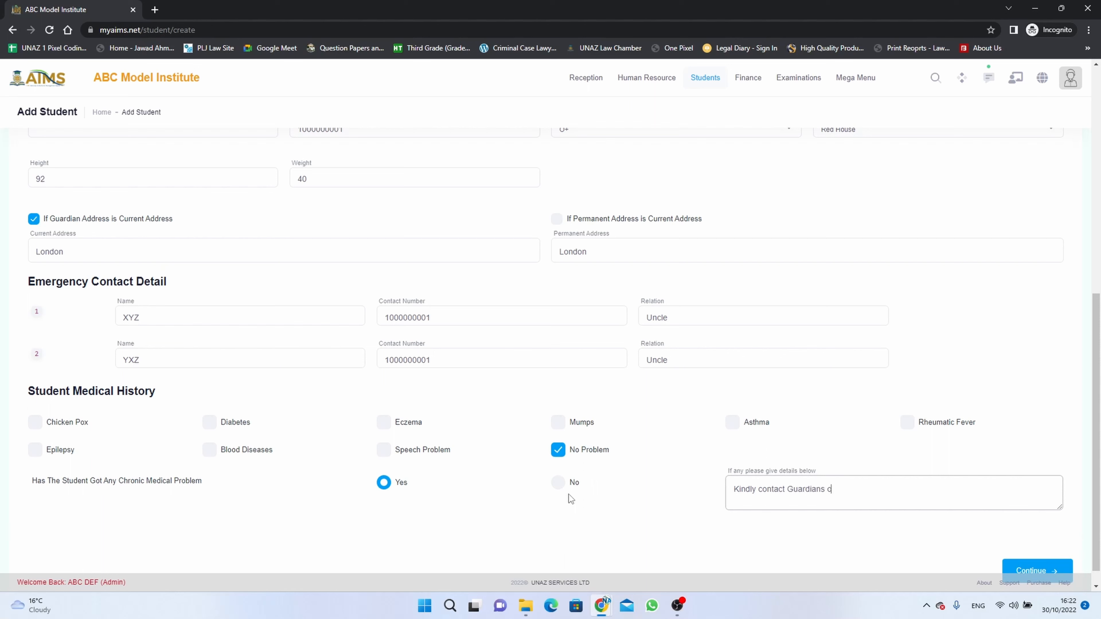
type("n r emergency Contact numbers ASAP ")
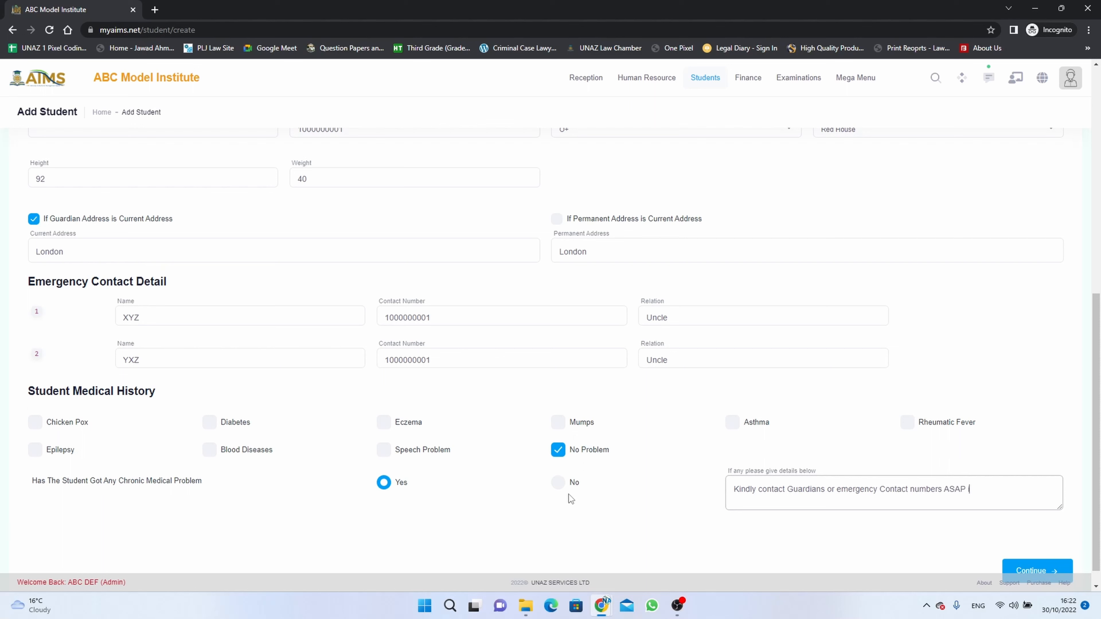
type("in dase of emergency.")
scroll(607, 457, "down", 1)
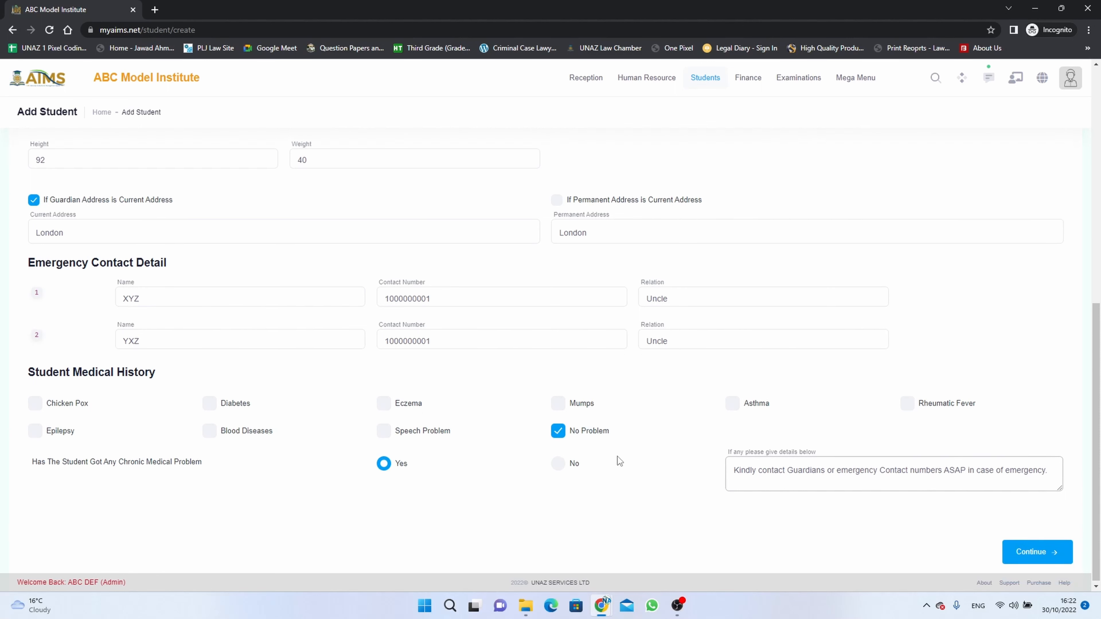
On the Parent Guardian step, enter the father's name, phone and occupation Business.
left_click(1035, 554)
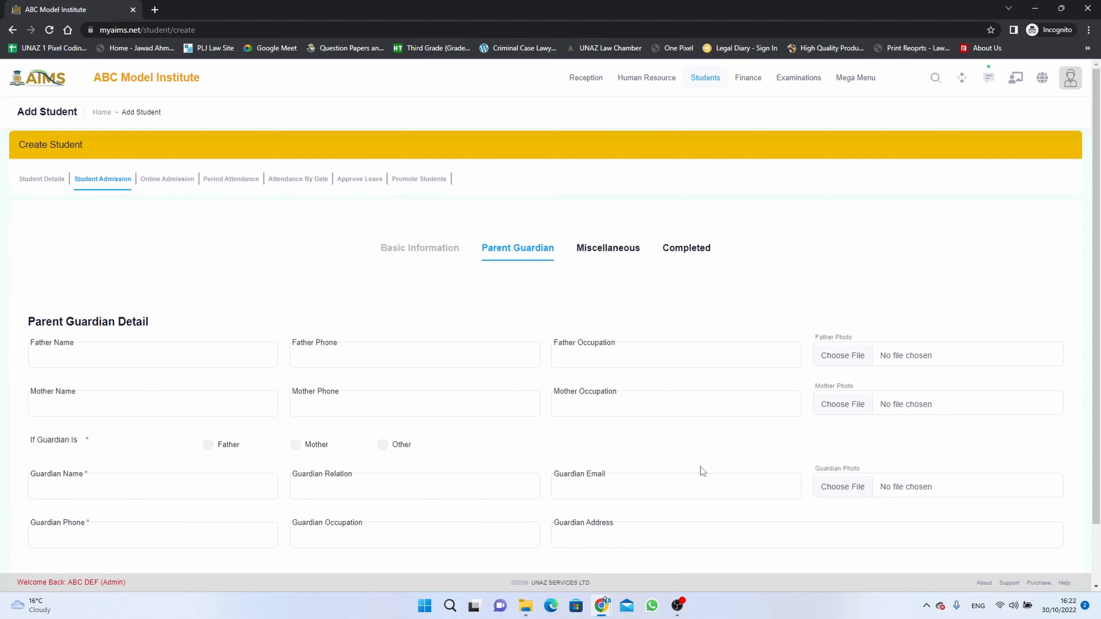
left_click(200, 289)
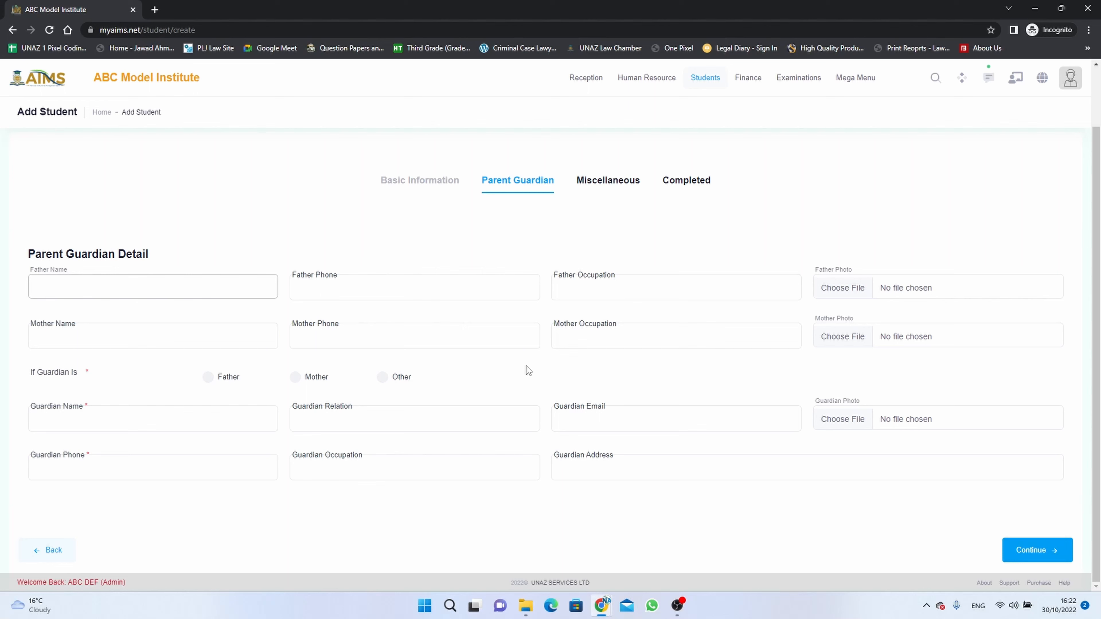
key("Tab")
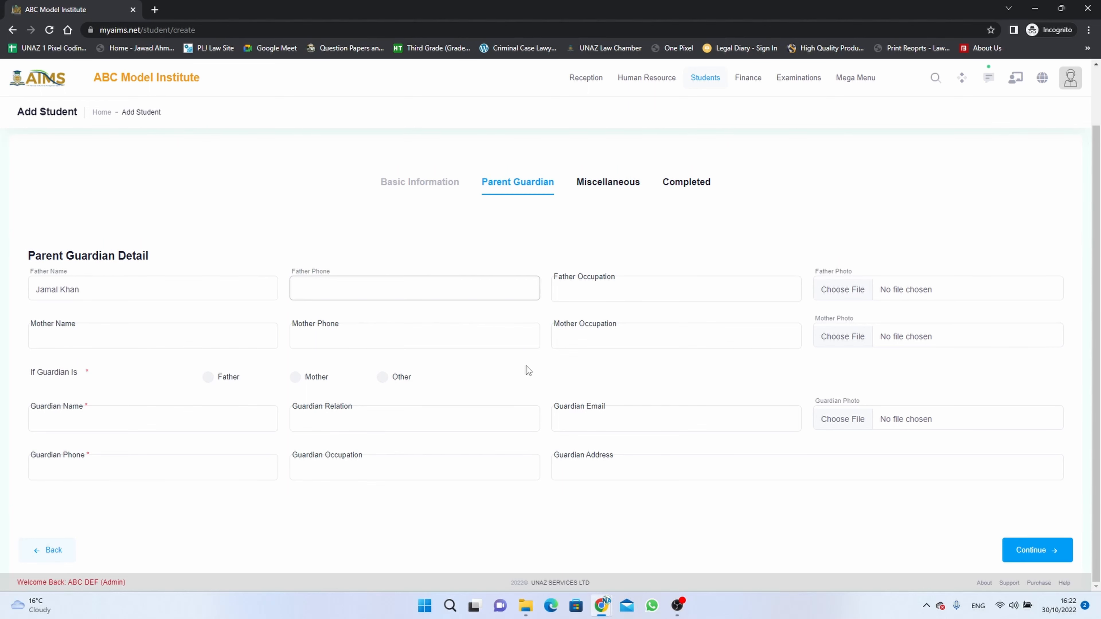
key("ctrl+v")
left_click(674, 289)
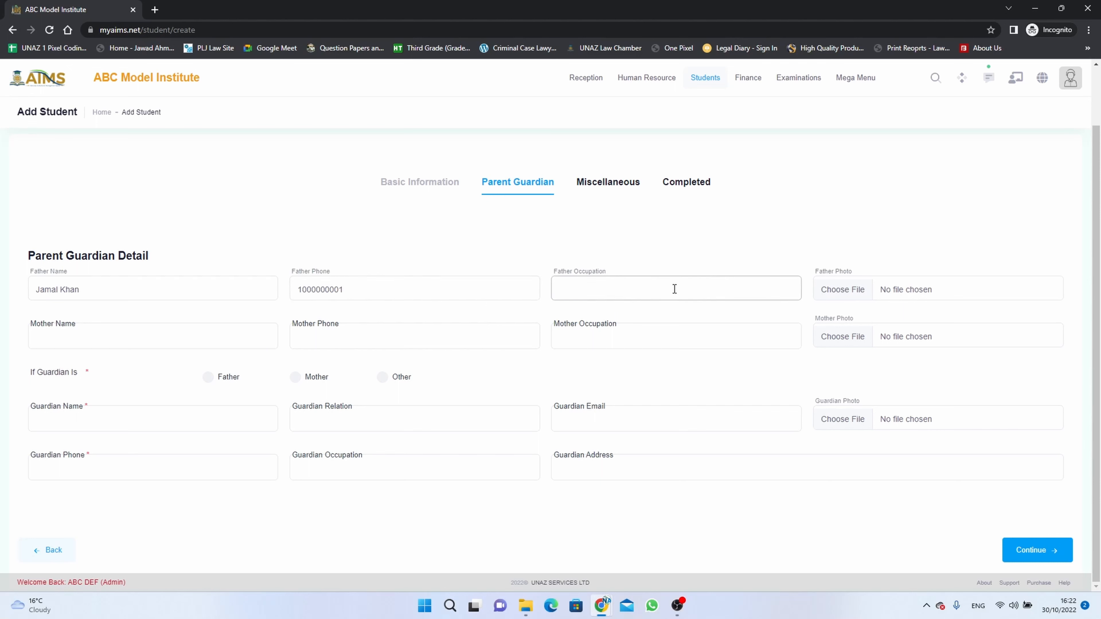
type("Business")
Enter the mother's phone and occupation House Wife.
left_click(258, 339)
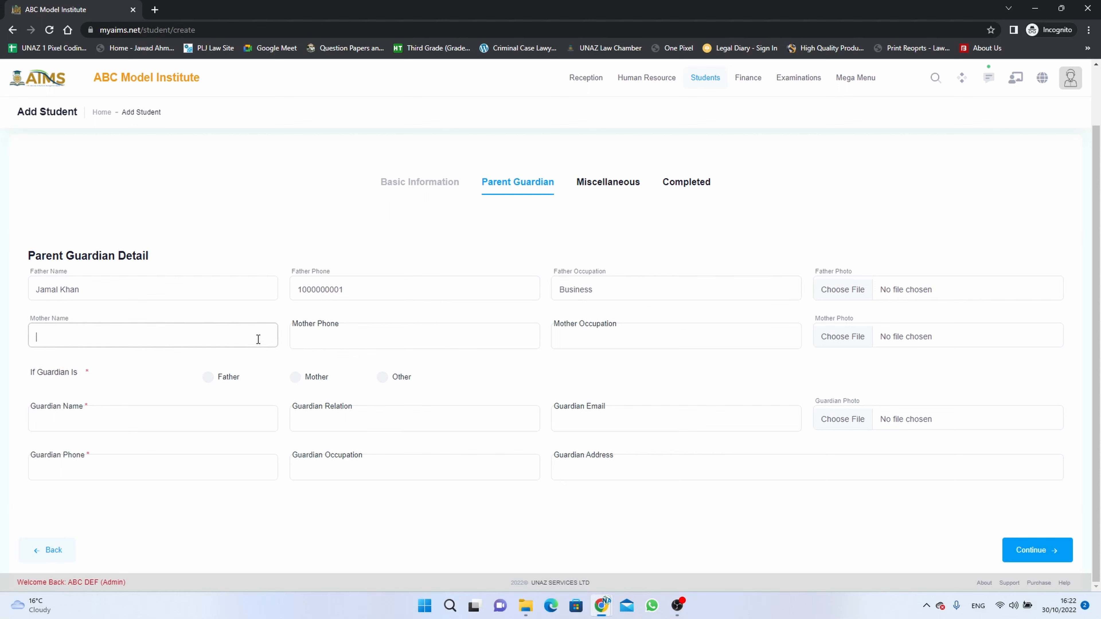
left_click(342, 342)
key("ctrl+v")
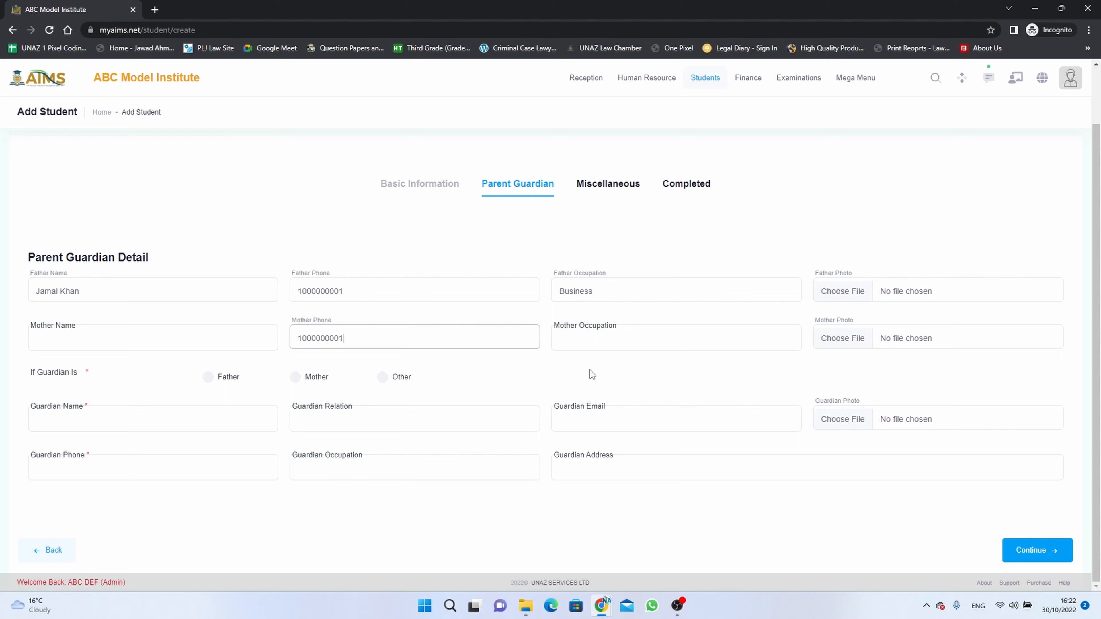
left_click(620, 344)
type("Ho")
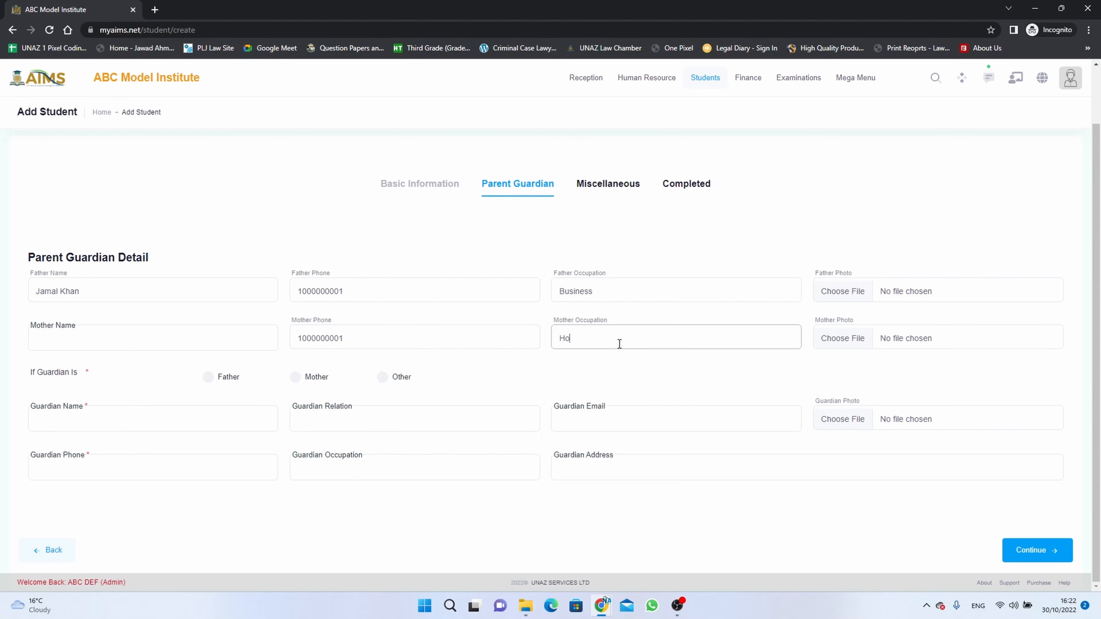
type("use Wife")
Correct the father's and mother's names after mis-pasted numbers.
left_click_drag(85, 291, 31, 292)
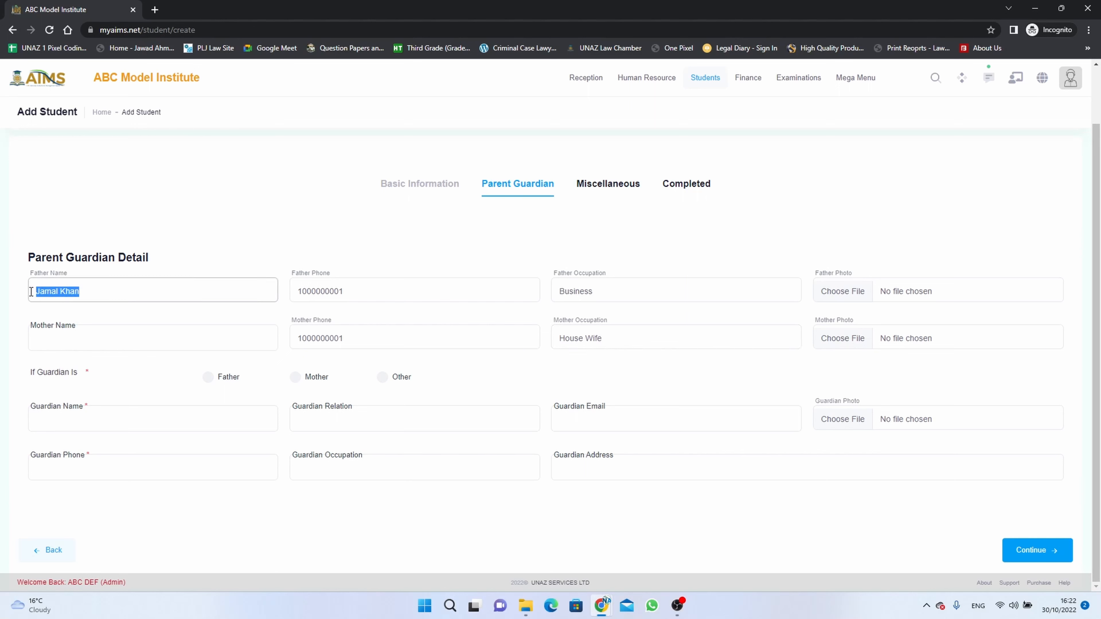
left_click(84, 334)
key("ctrl+v")
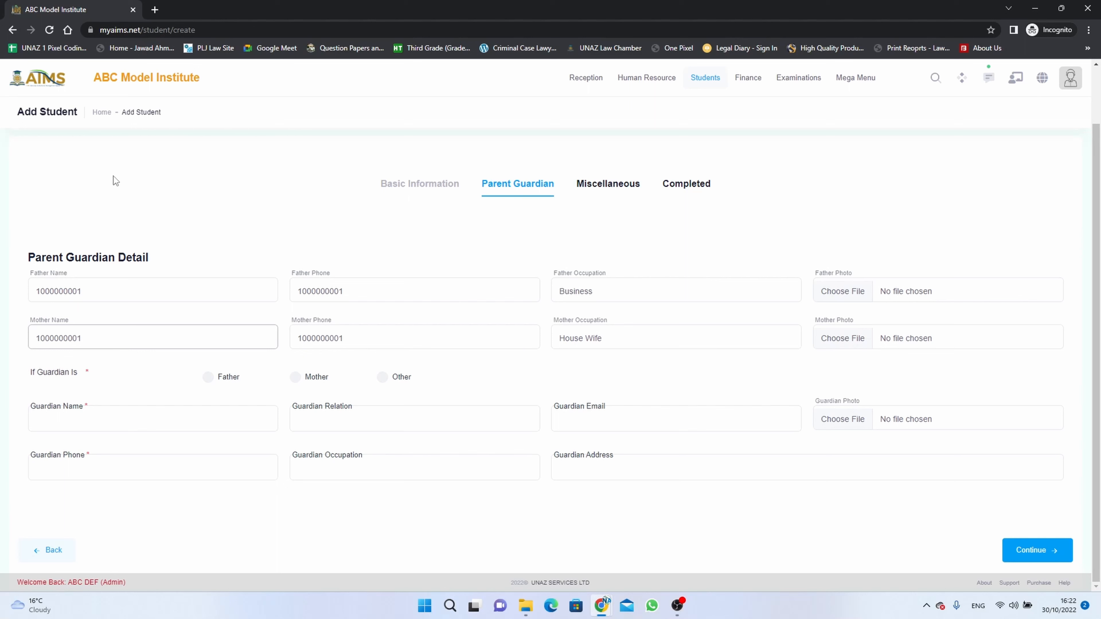
left_click_drag(96, 295, 2, 301)
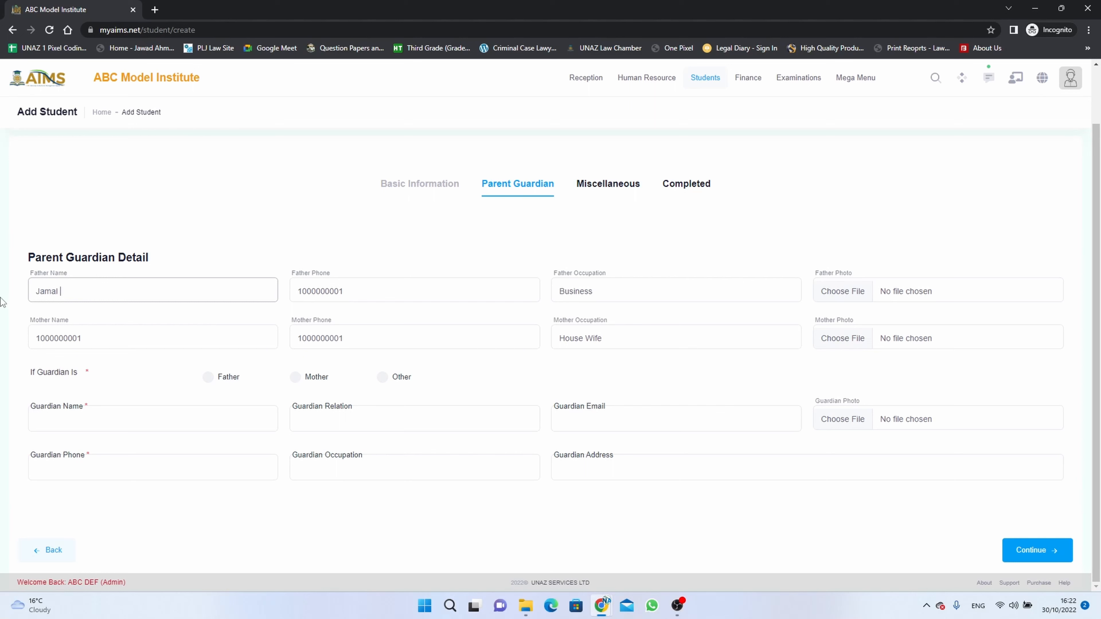
left_click_drag(103, 338, 2, 342)
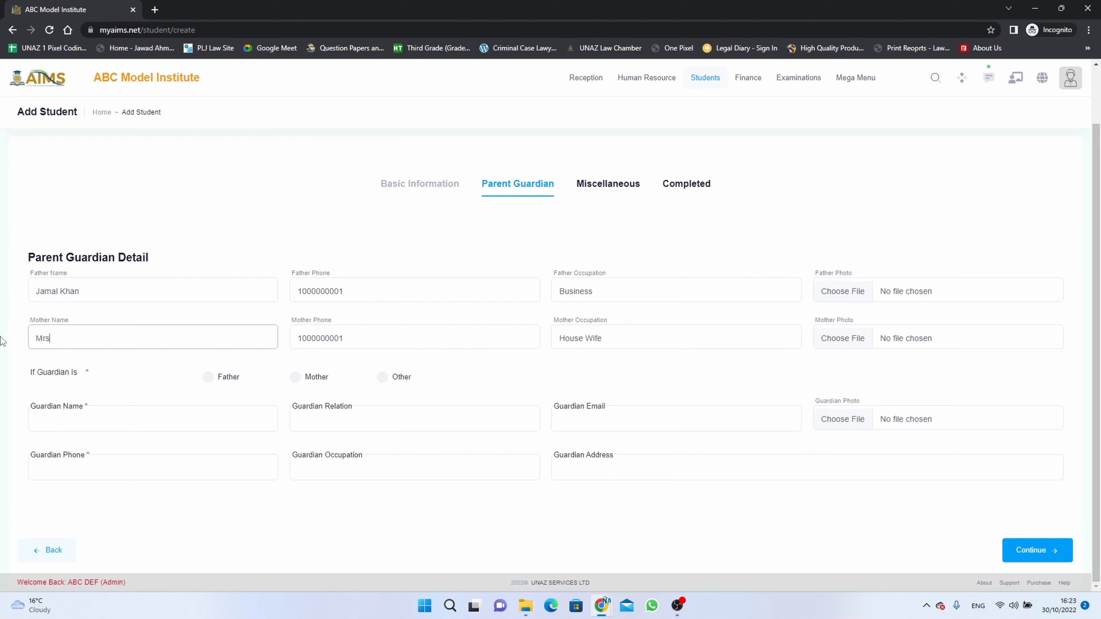
Make the father guardian, add the guardian's e-mail and London address, then continue.
left_click(209, 378)
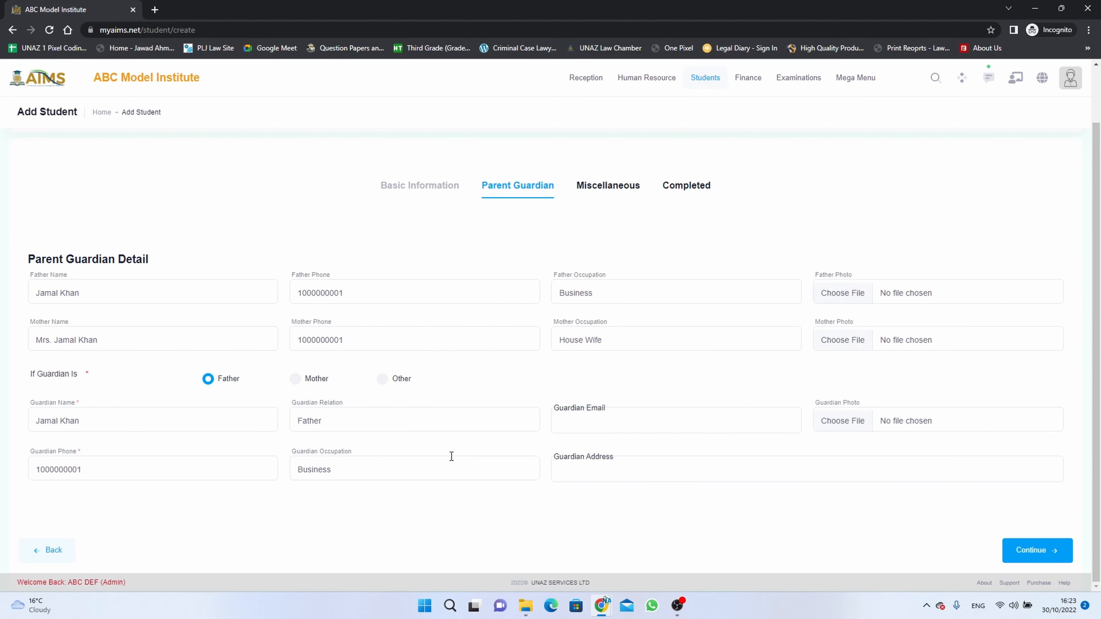
left_click(565, 423)
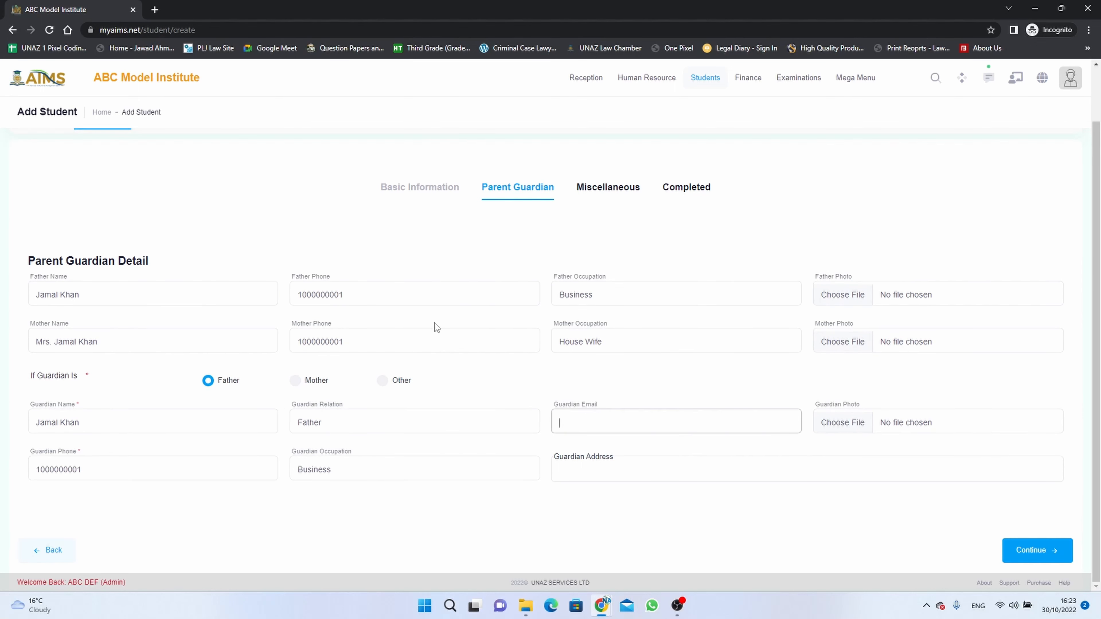
left_click_drag(360, 294, 291, 295)
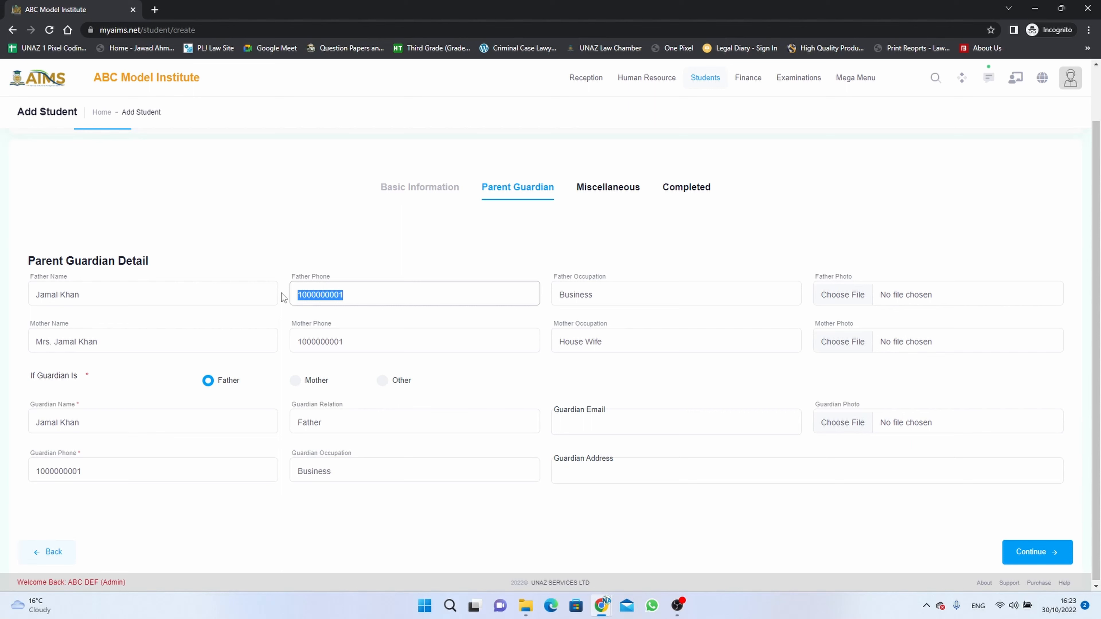
left_click(554, 415)
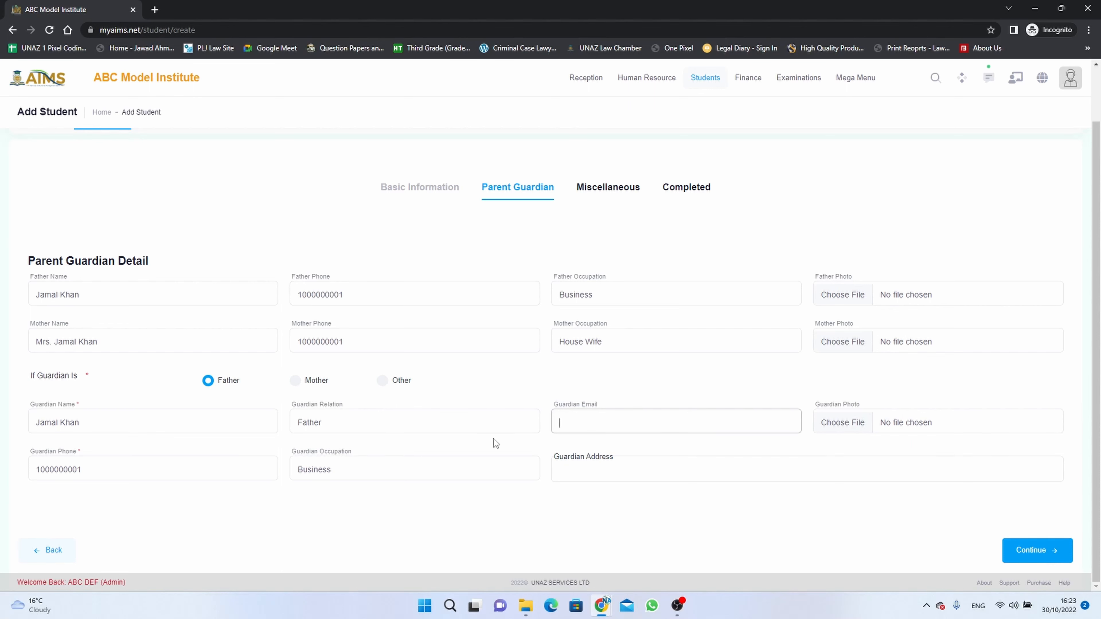
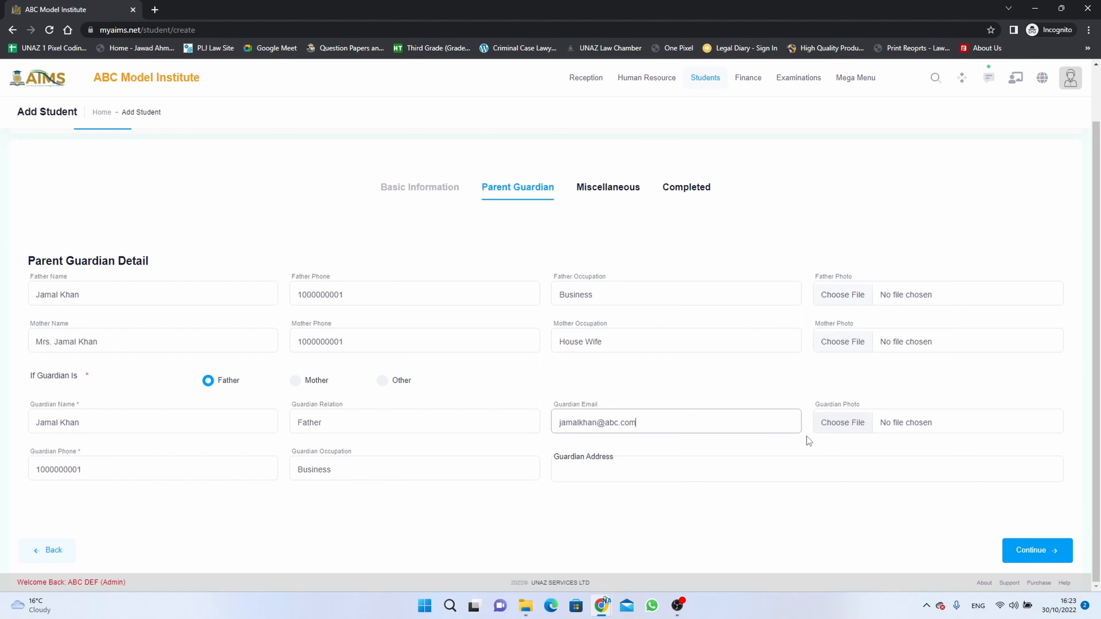
left_click(693, 466)
type("L")
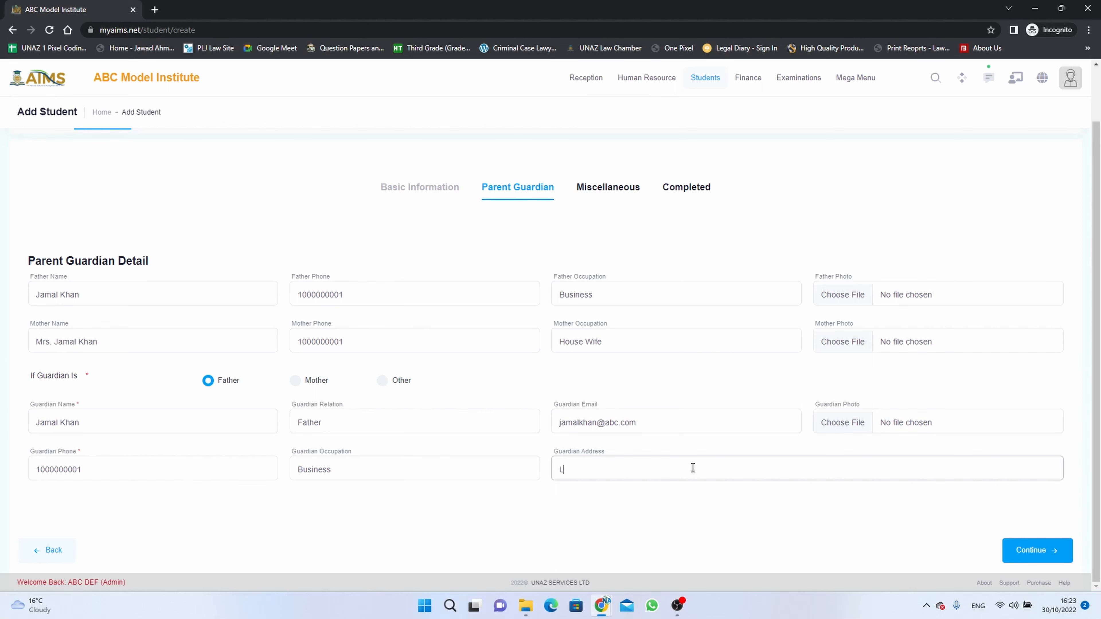
type("ondon")
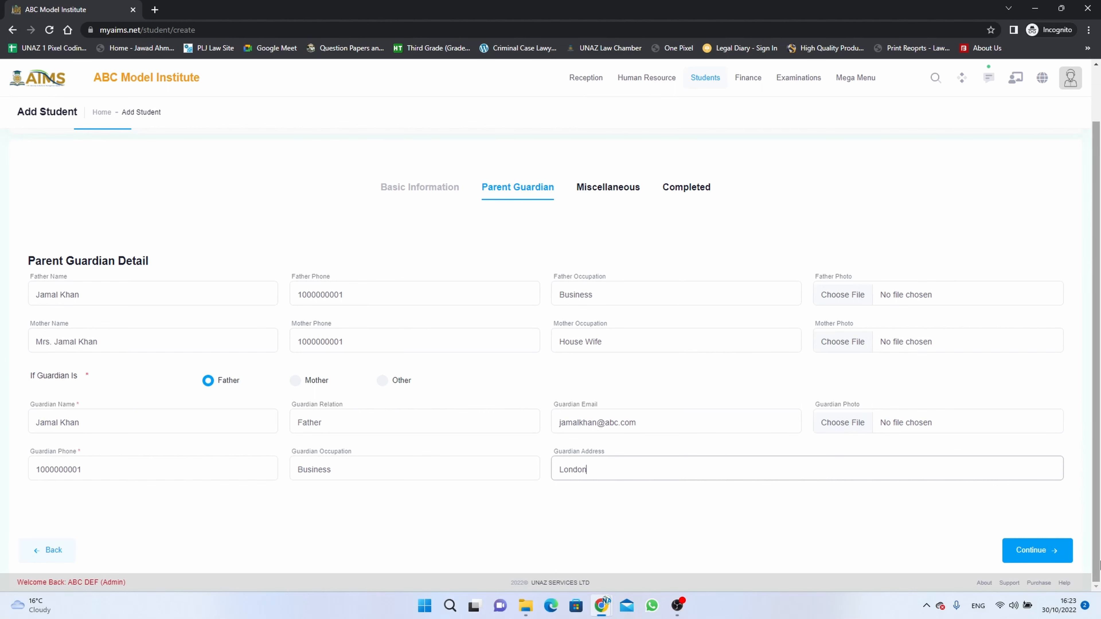
left_click(1056, 554)
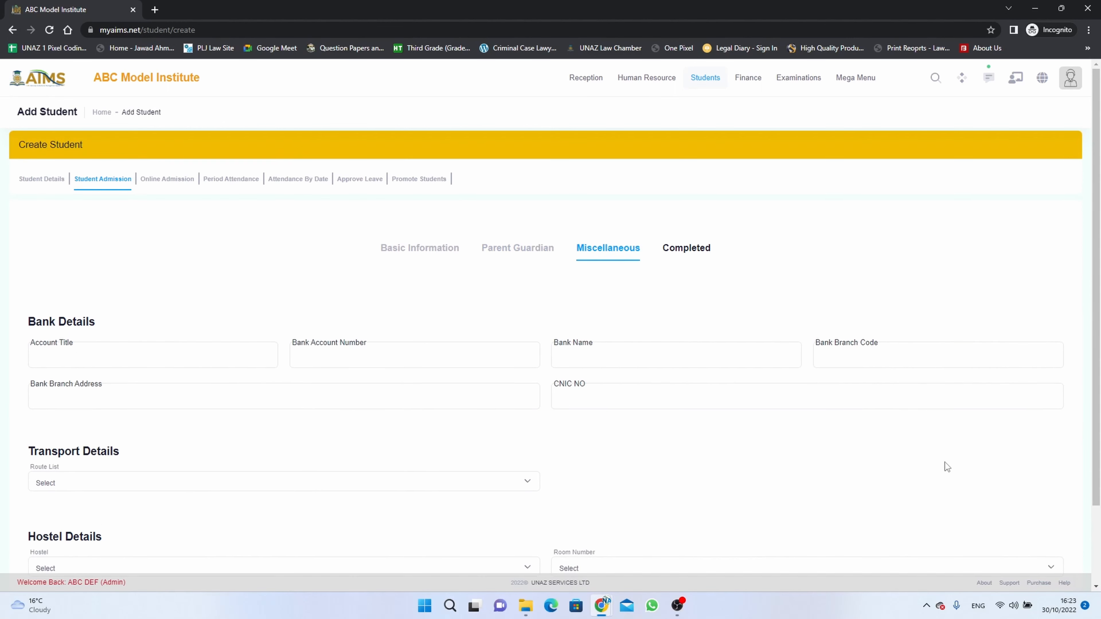
Leave Route List, Hostel and Room Number on Select and submit the student record.
scroll(944, 462, "down", 2)
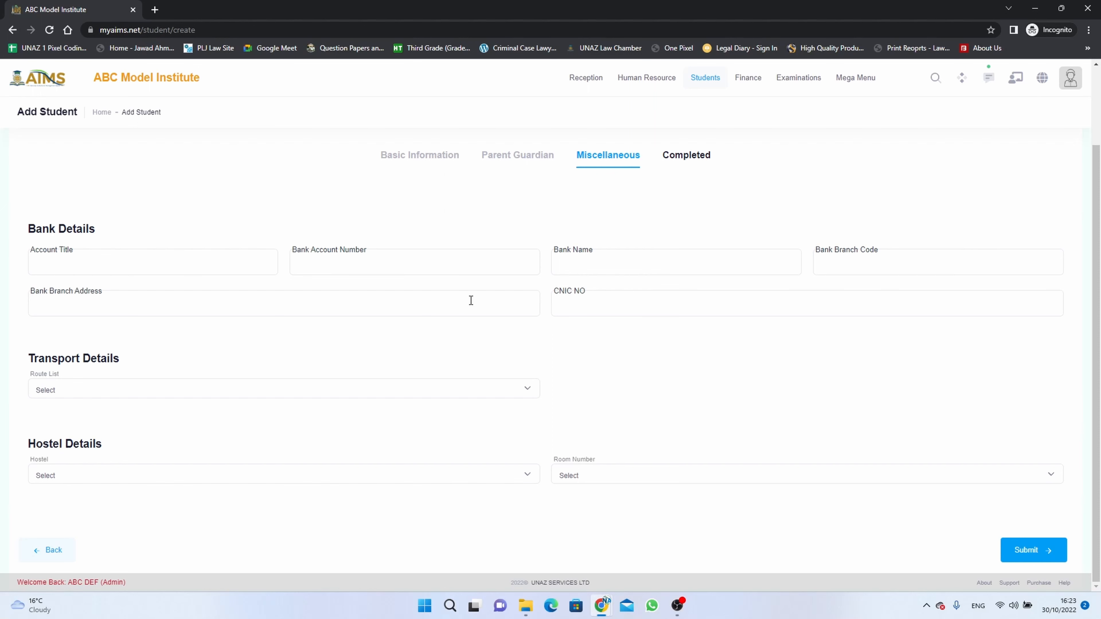
left_click(413, 386)
left_click(421, 387)
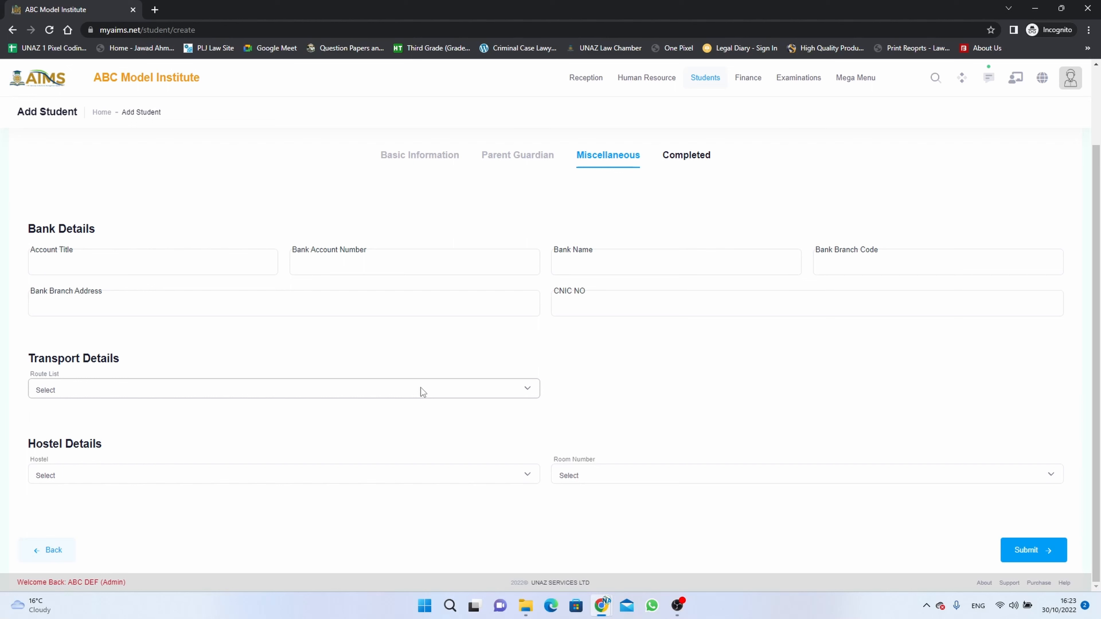
left_click(435, 472)
left_click(435, 472)
left_click(644, 474)
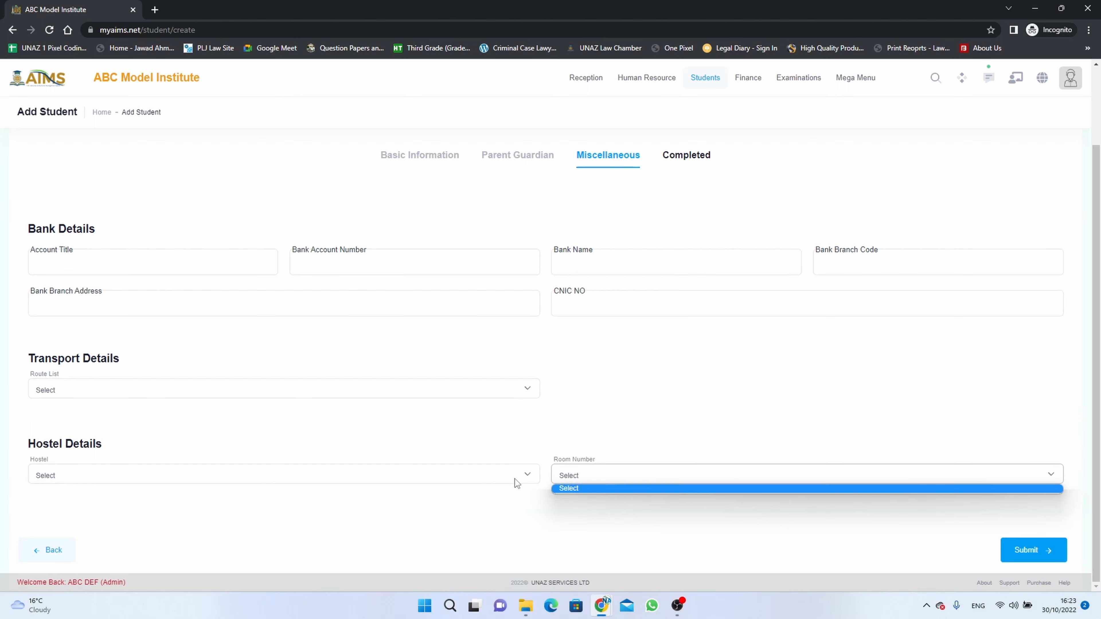
left_click(515, 478)
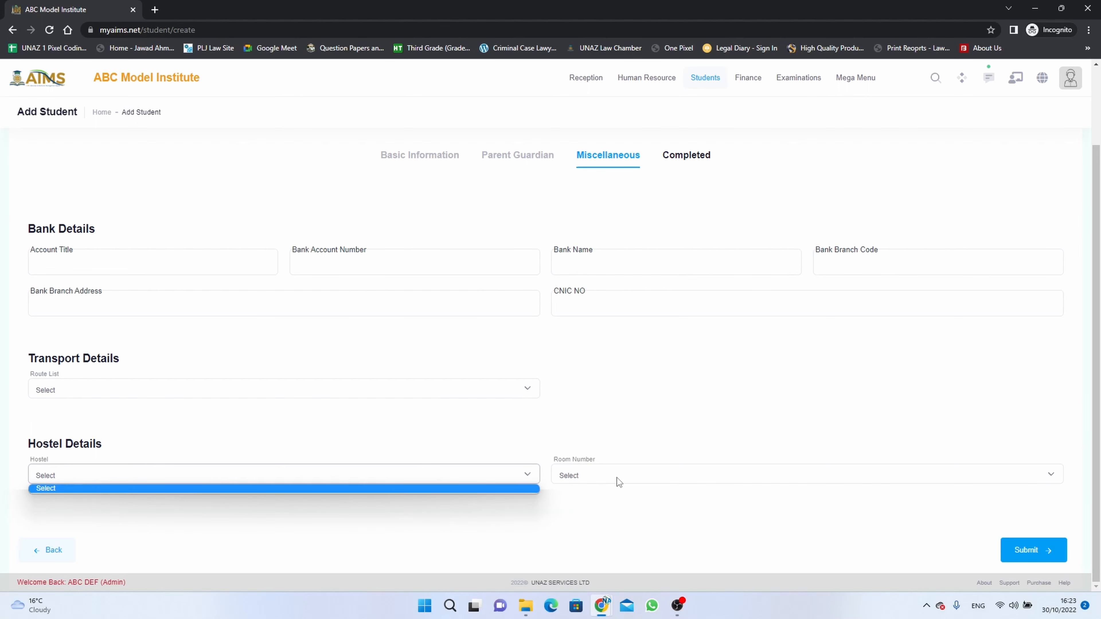
left_click(616, 477)
left_click(612, 451)
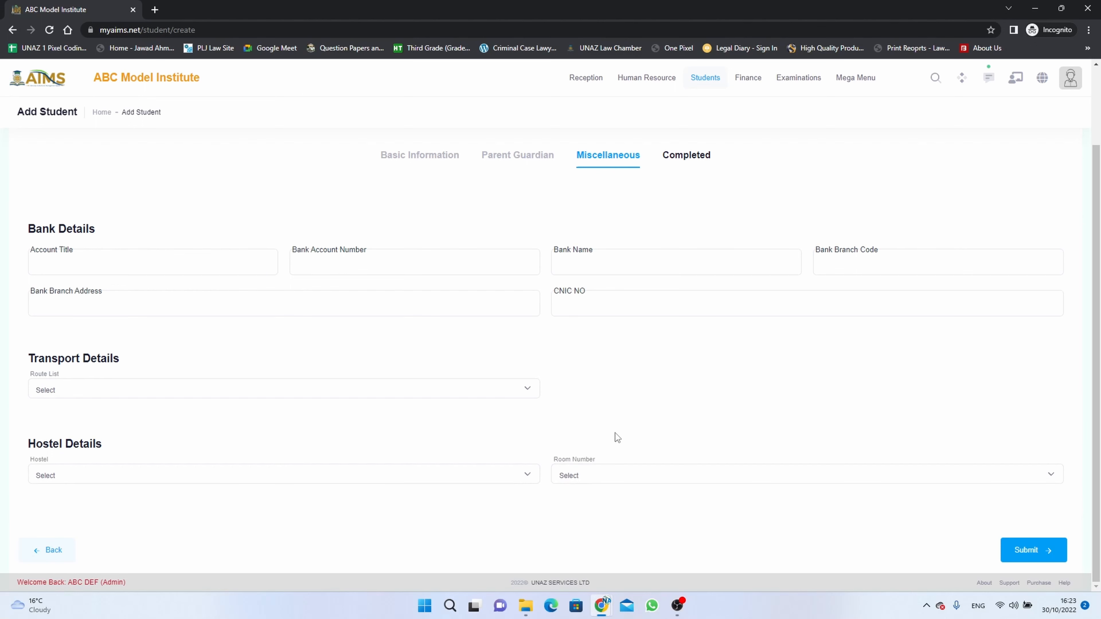
left_click(1029, 555)
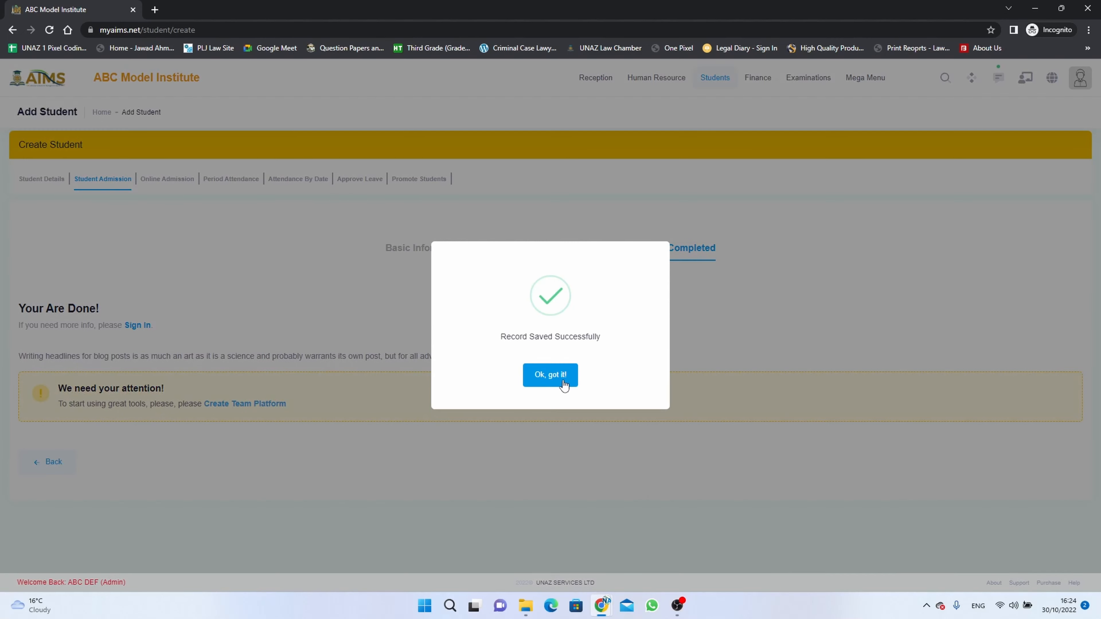
Dismiss the save confirmation and search Student Details for class Play Group, section A.
left_click(563, 383)
left_click(46, 180)
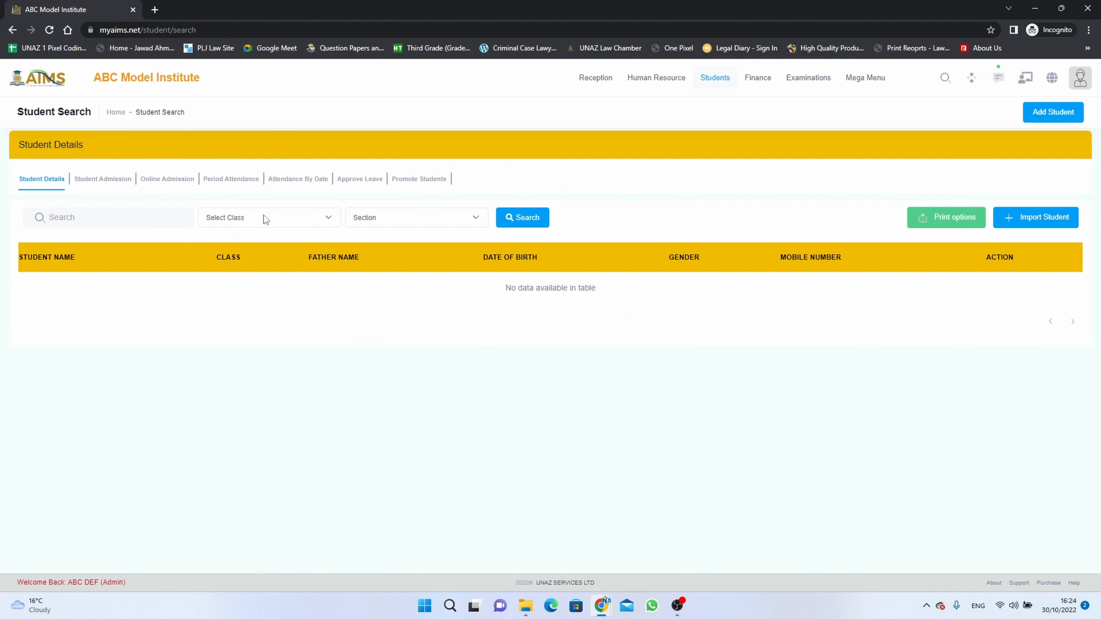
left_click(263, 215)
left_click(260, 243)
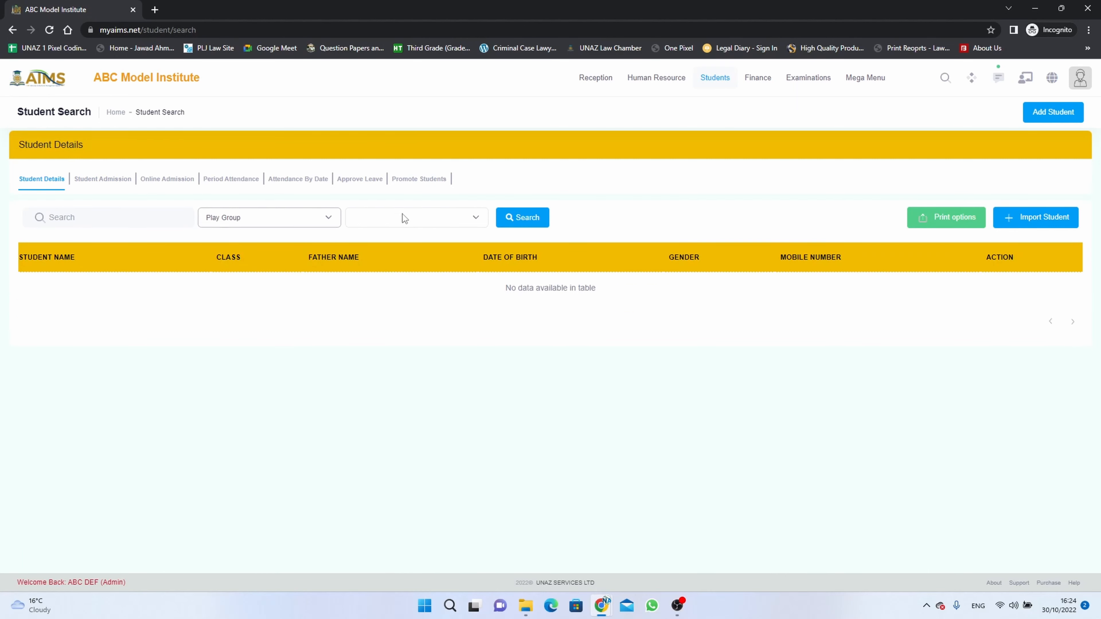
left_click(421, 219)
left_click(415, 239)
left_click(513, 218)
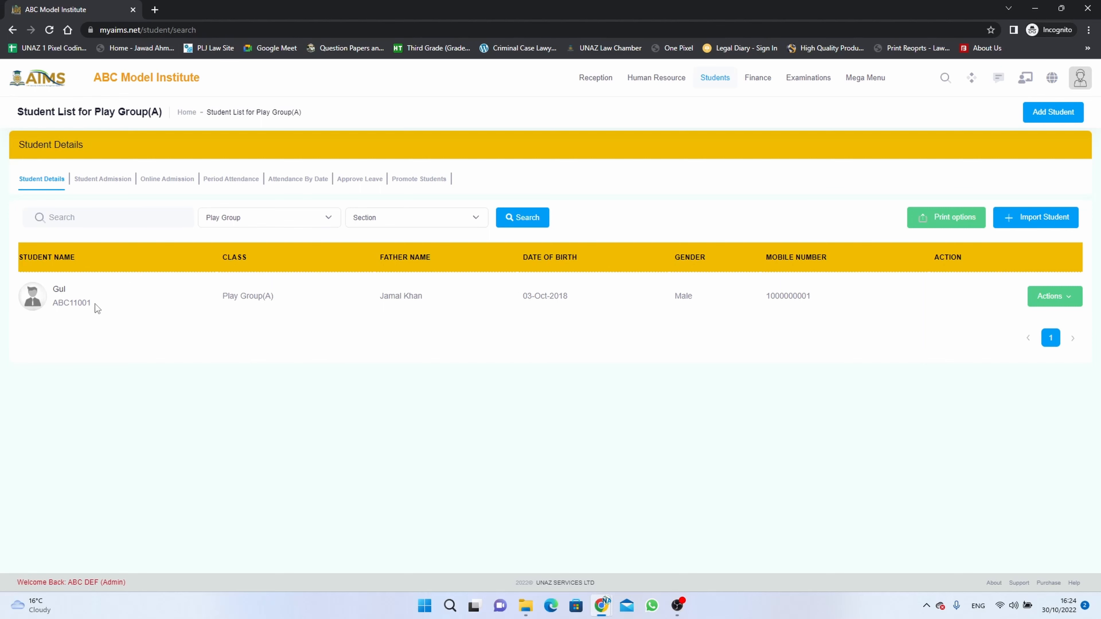
Open the new student's profile from the list and scroll through it.
left_click(60, 295)
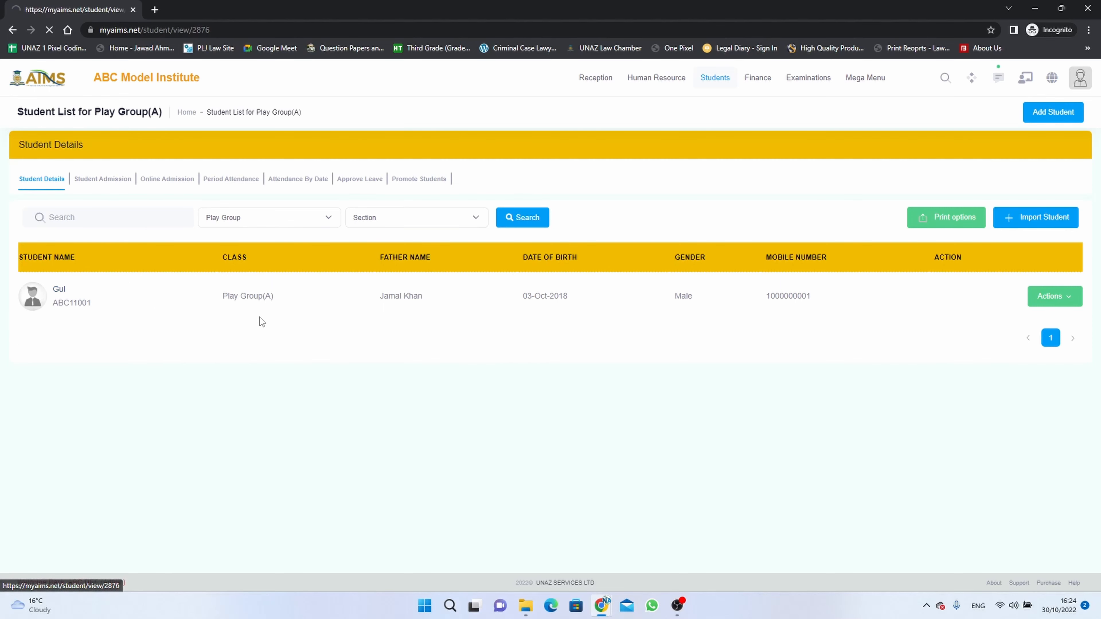
scroll(323, 347, "down", 10)
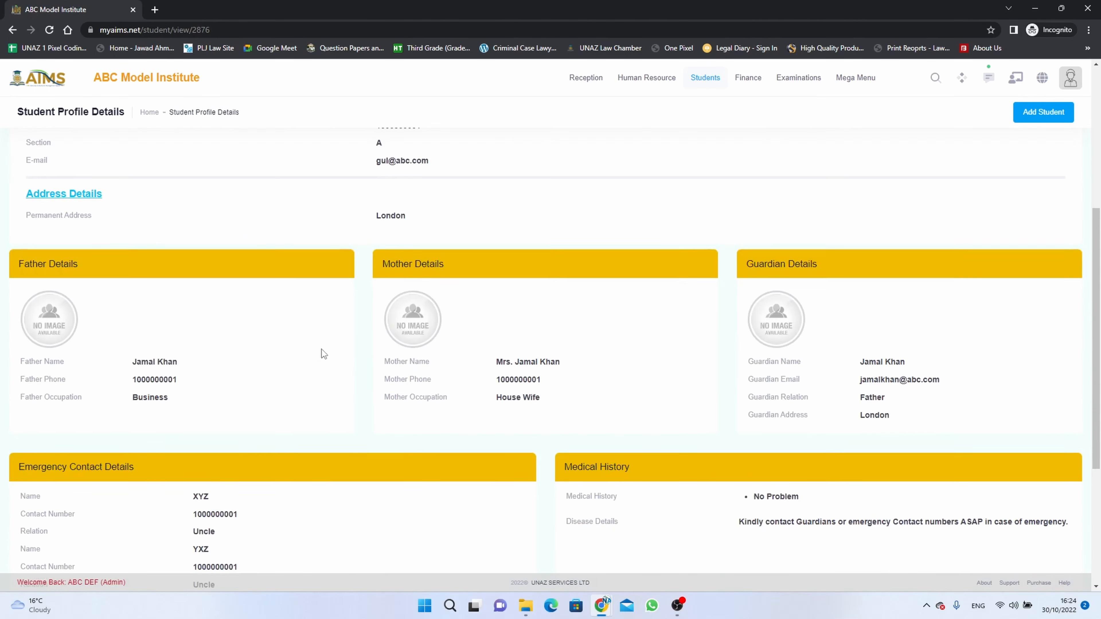
scroll(323, 351, "up", 4)
scroll(322, 351, "up", 8)
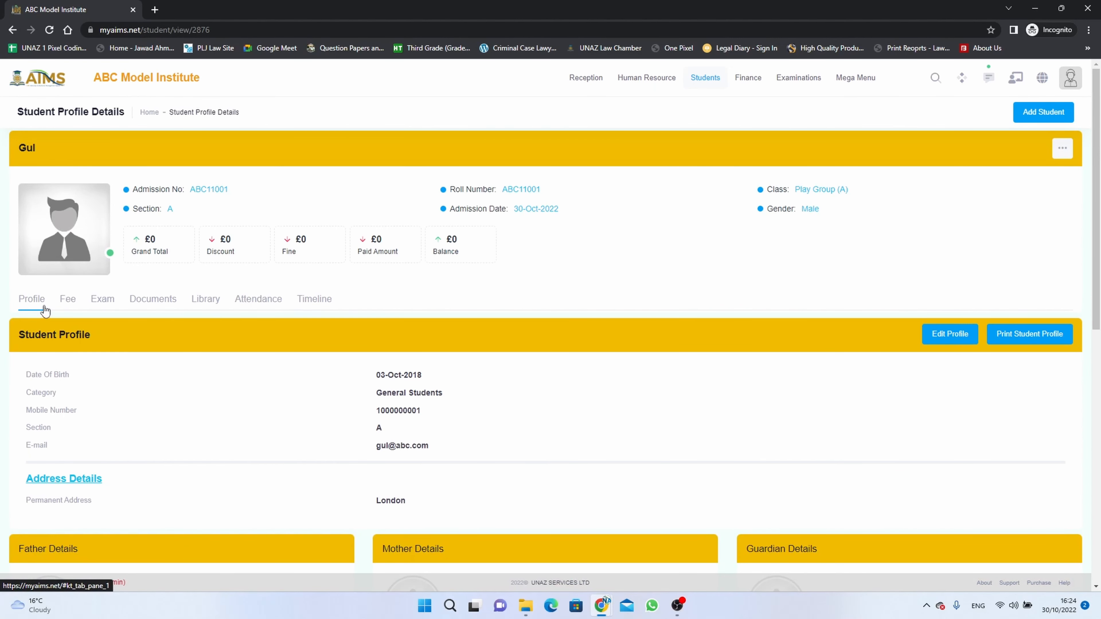
Review the Fee, Exam, Documents and Library tabs, showing £0 fee balances and no books issued.
left_click(68, 304)
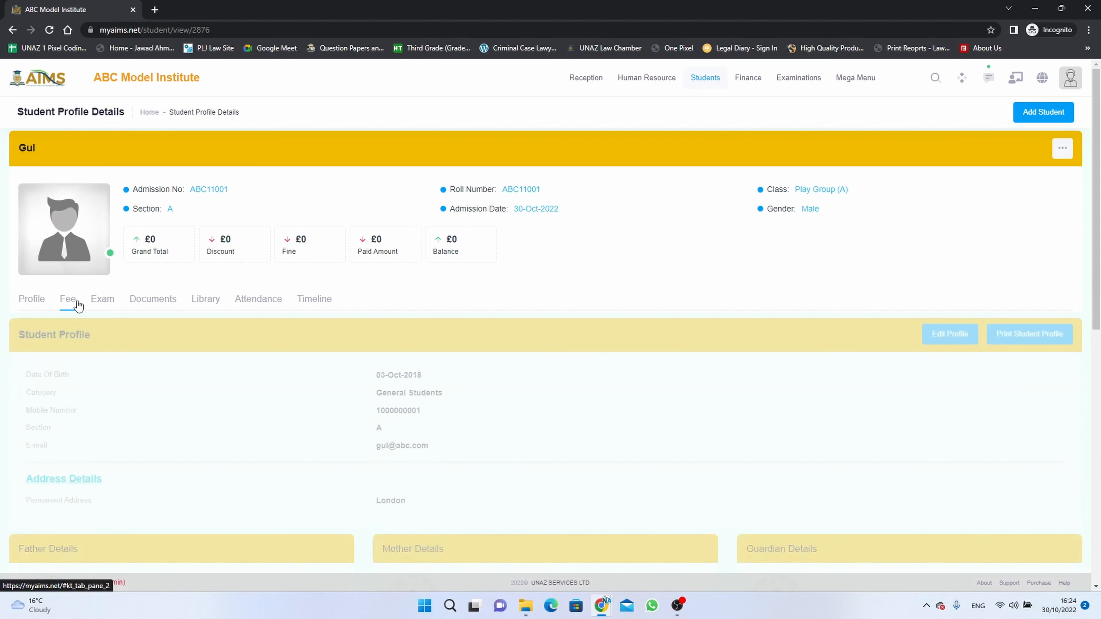
left_click(101, 301)
left_click(165, 300)
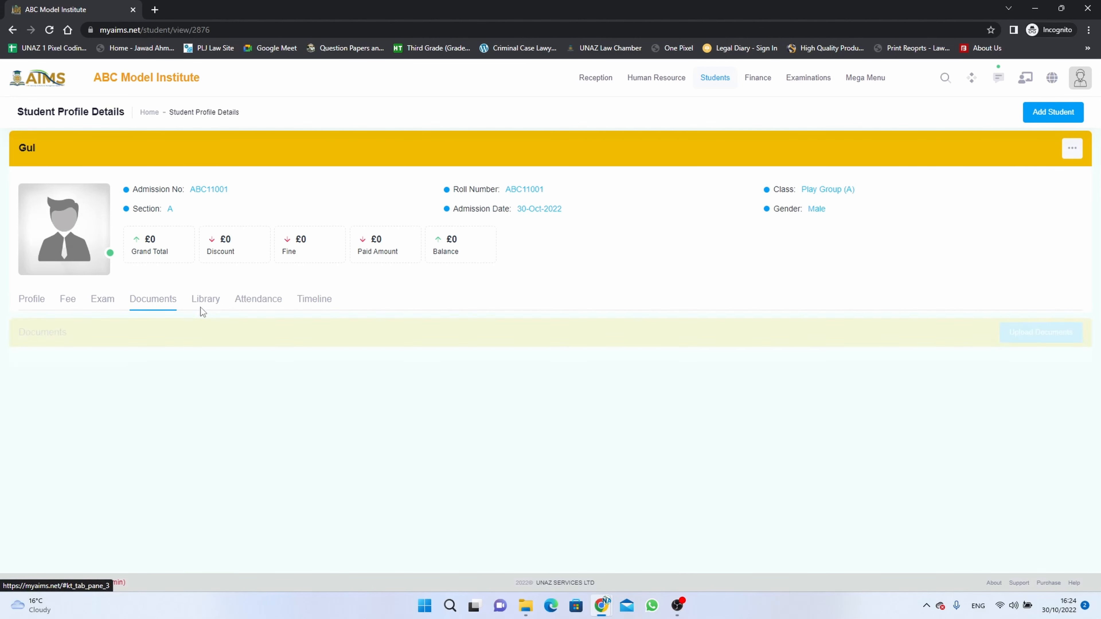
left_click(203, 303)
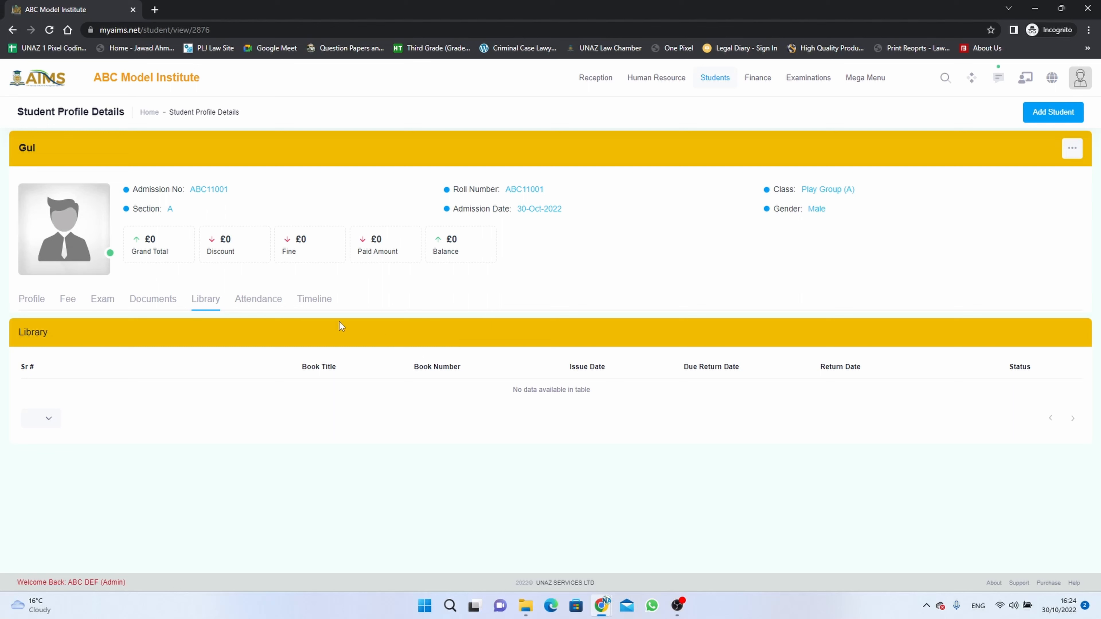
View the student's and parent's login details, selecting the login URL, then close the modal.
left_click(1072, 149)
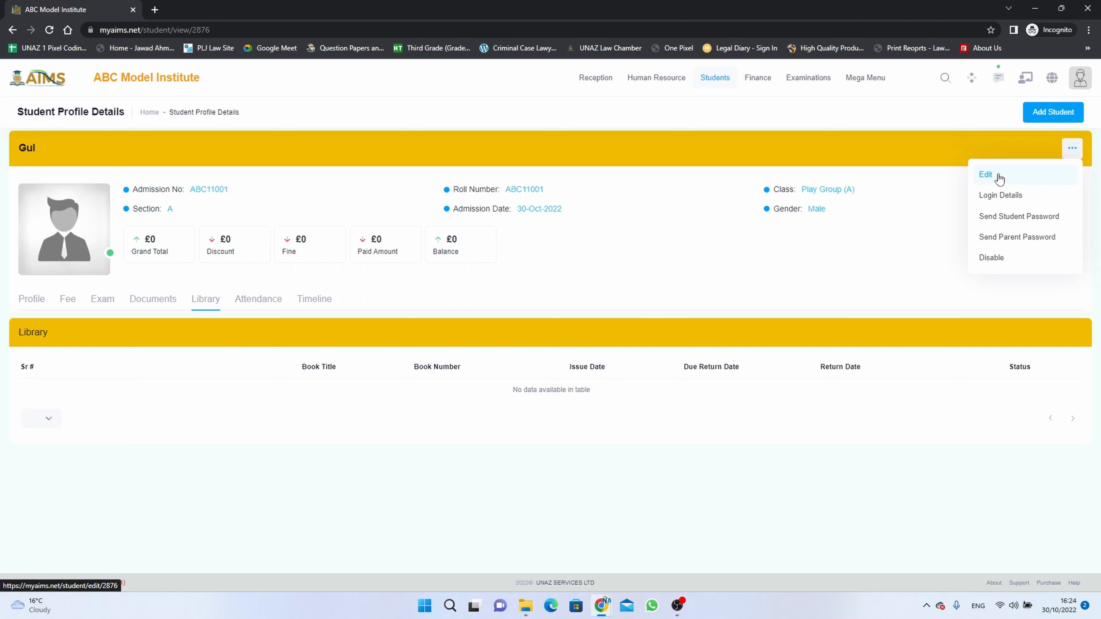
left_click(1017, 199)
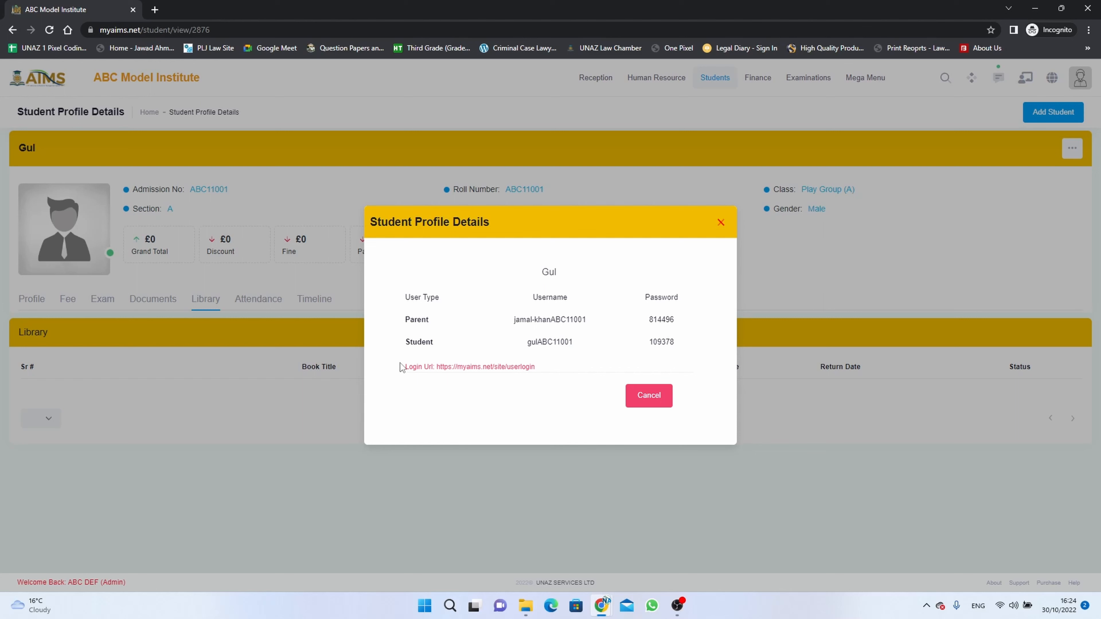
left_click_drag(400, 363, 535, 369)
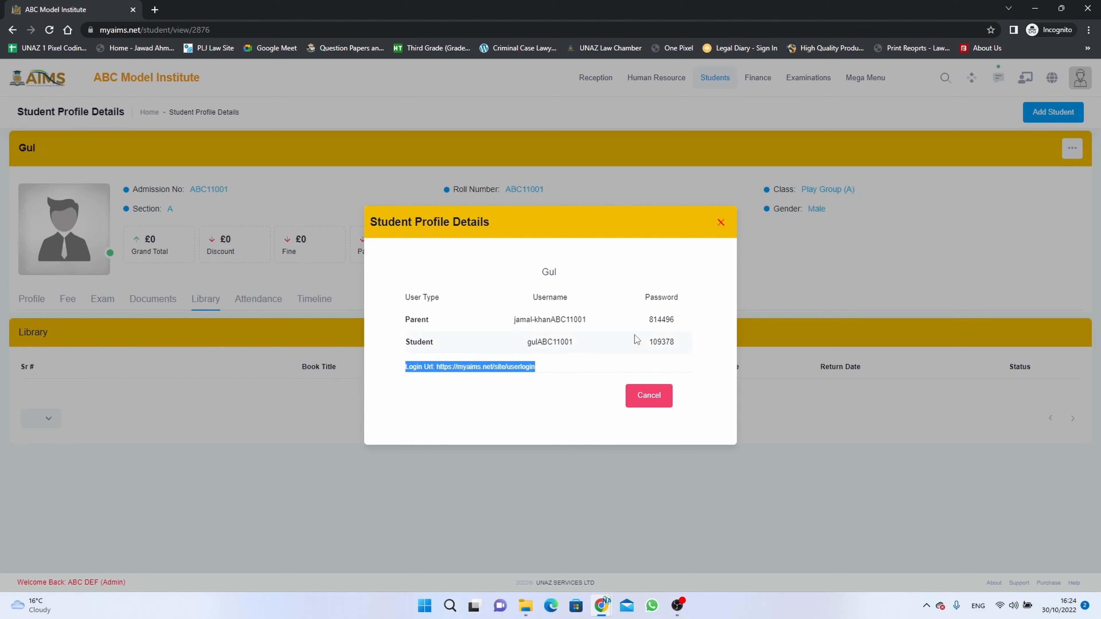
left_click(720, 224)
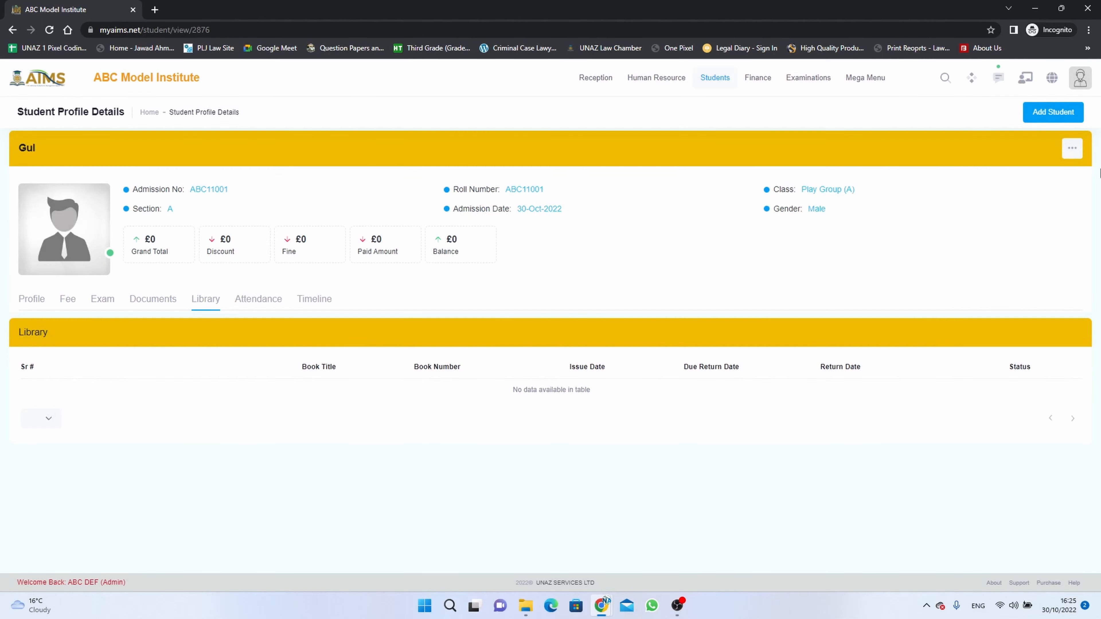
Dismiss the account actions menu unchanged and return to Students > Student List.
left_click(1070, 149)
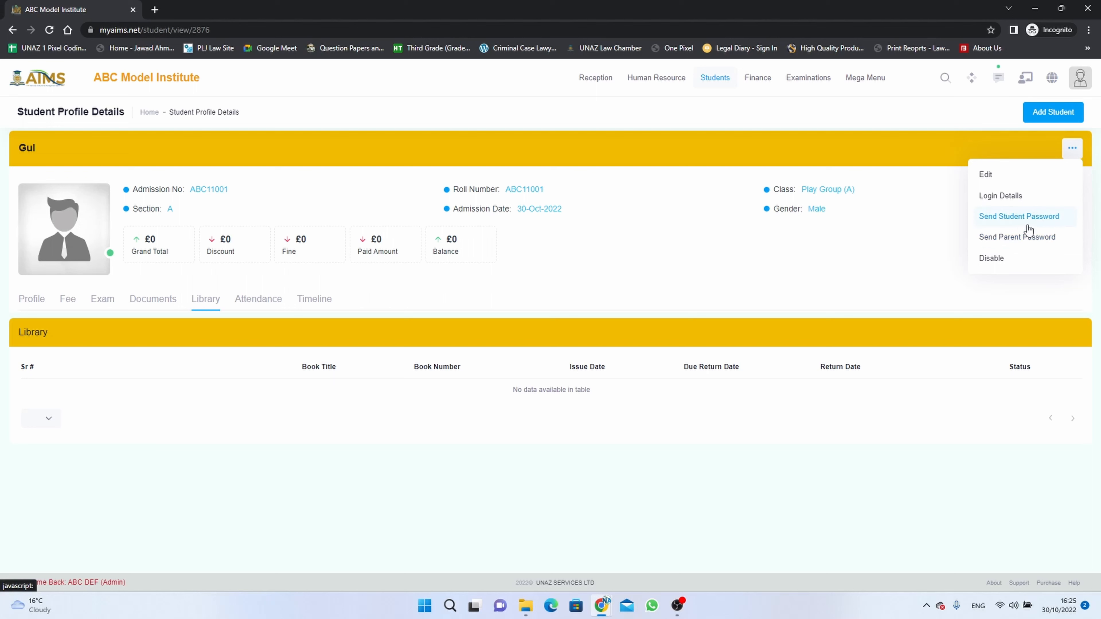
left_click(924, 250)
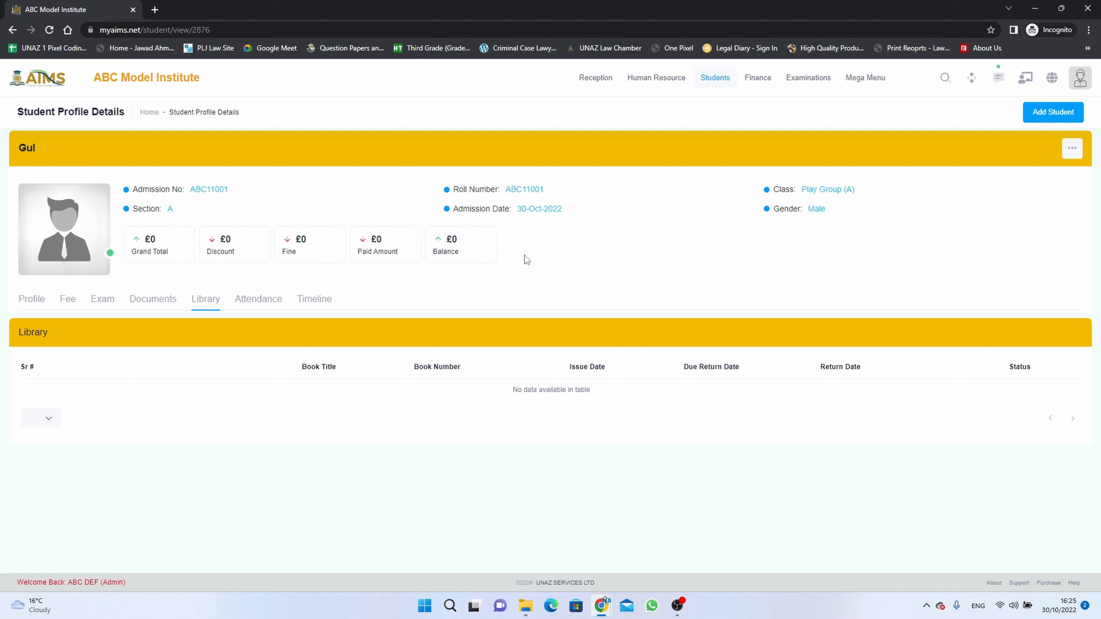
mouse_move(713, 81)
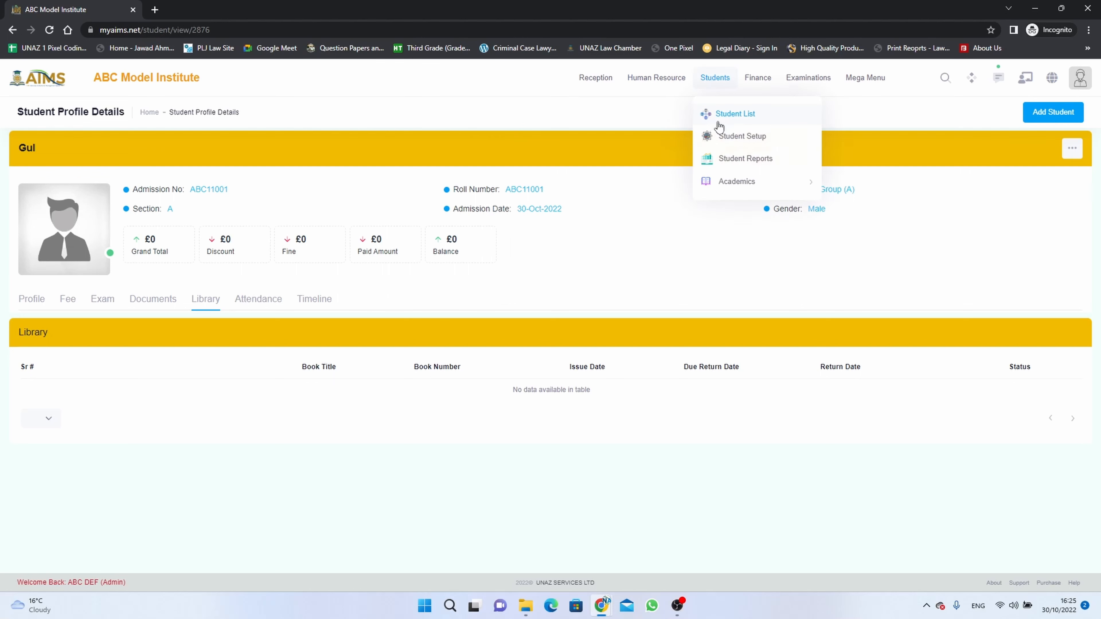
left_click(733, 115)
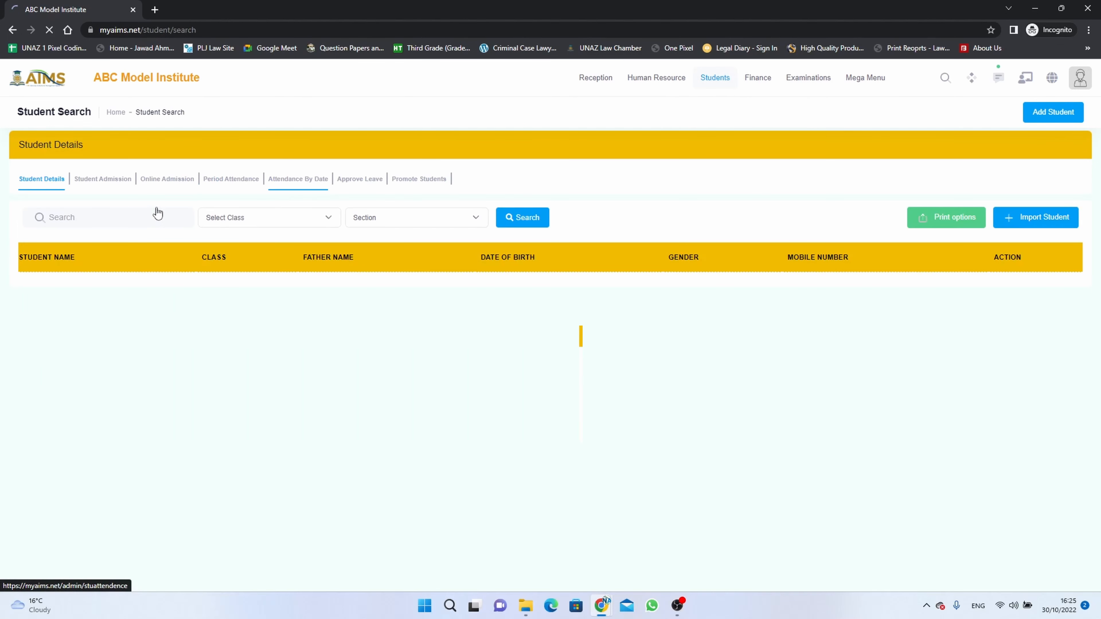